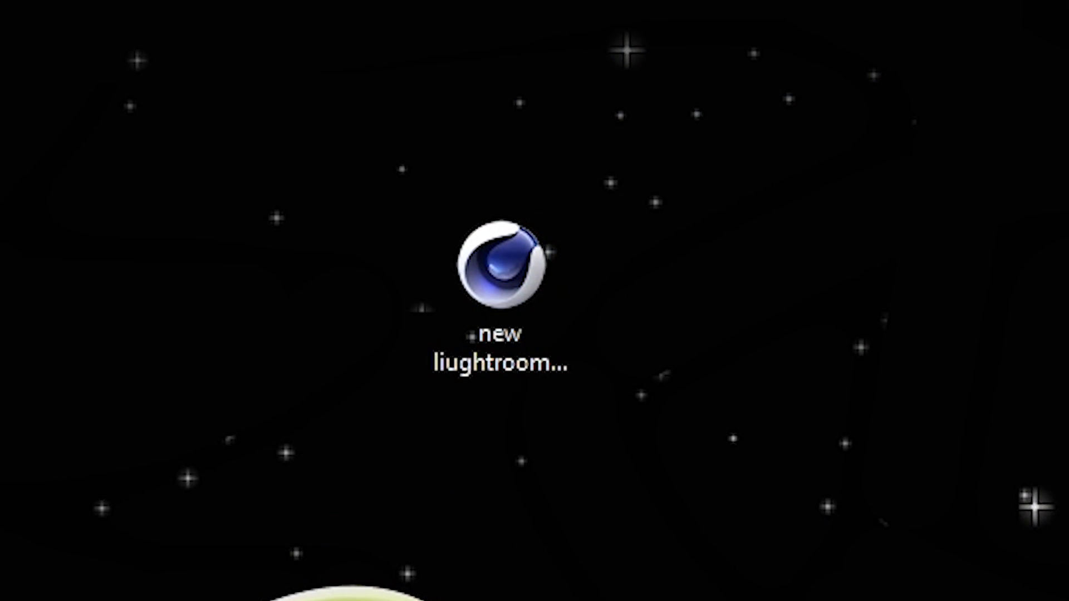
- Open the Cinema 4D lightroom project "new liughtroommmm" from the desktop
left_click(474, 253)
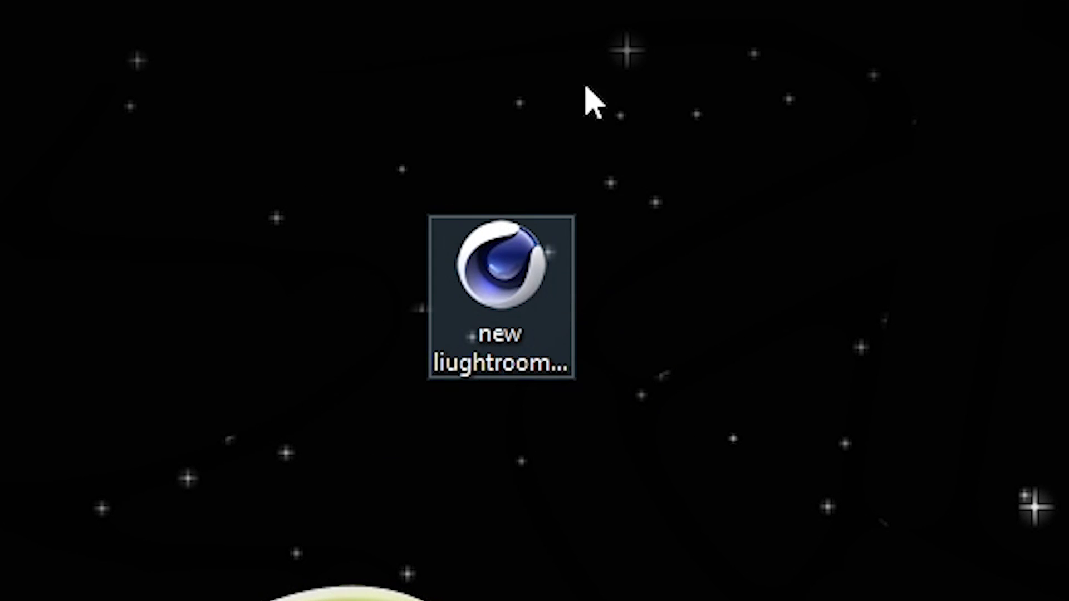
left_click(405, 202)
left_click(479, 278)
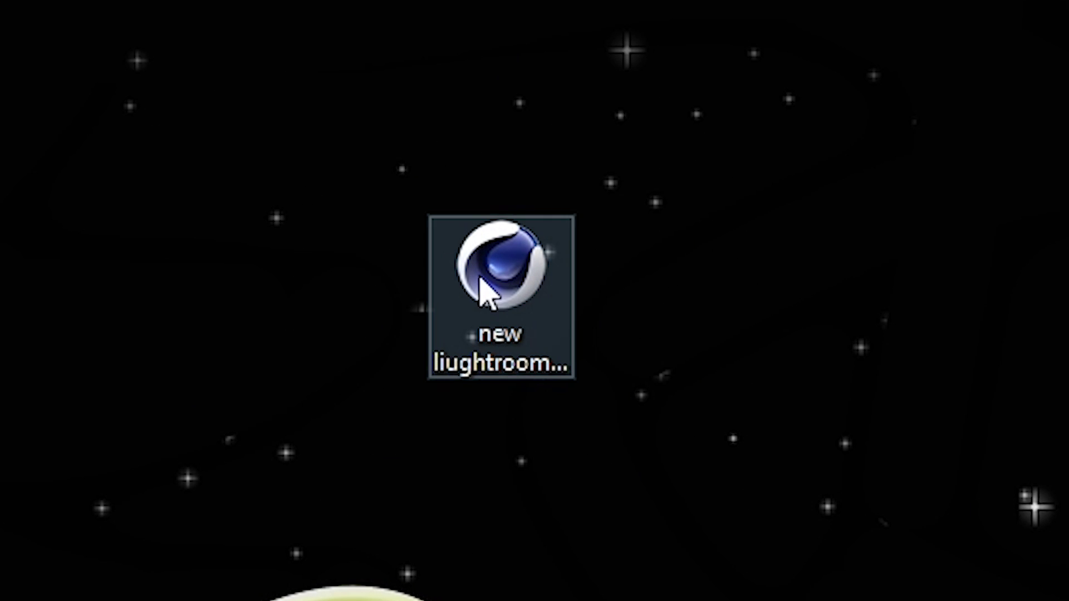
double_click(511, 275)
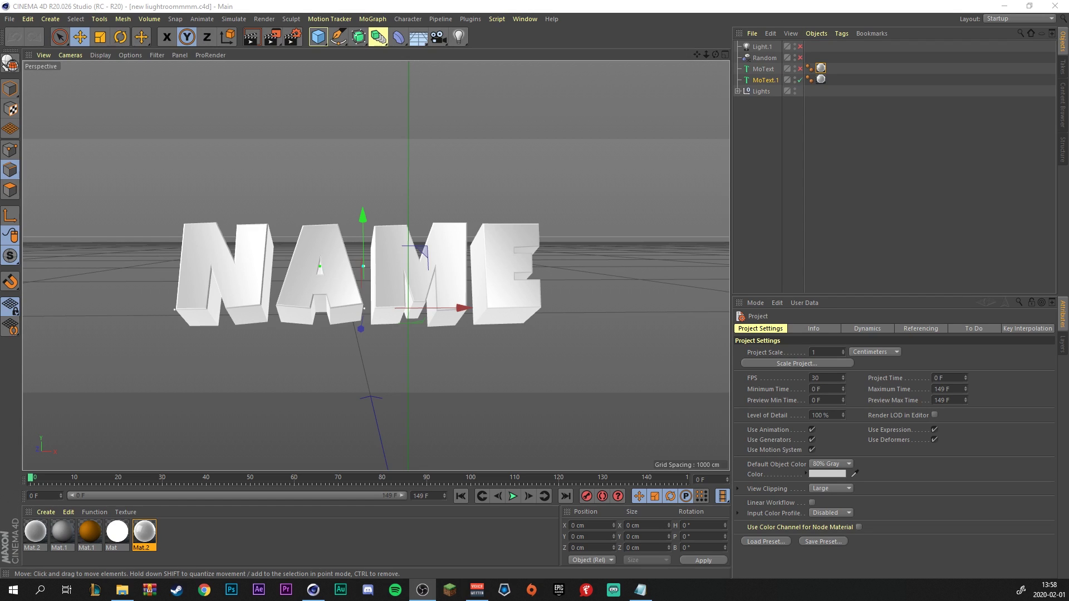
- Change the font of the NAME text object to Burbank Big Cd Bk
left_click(324, 255)
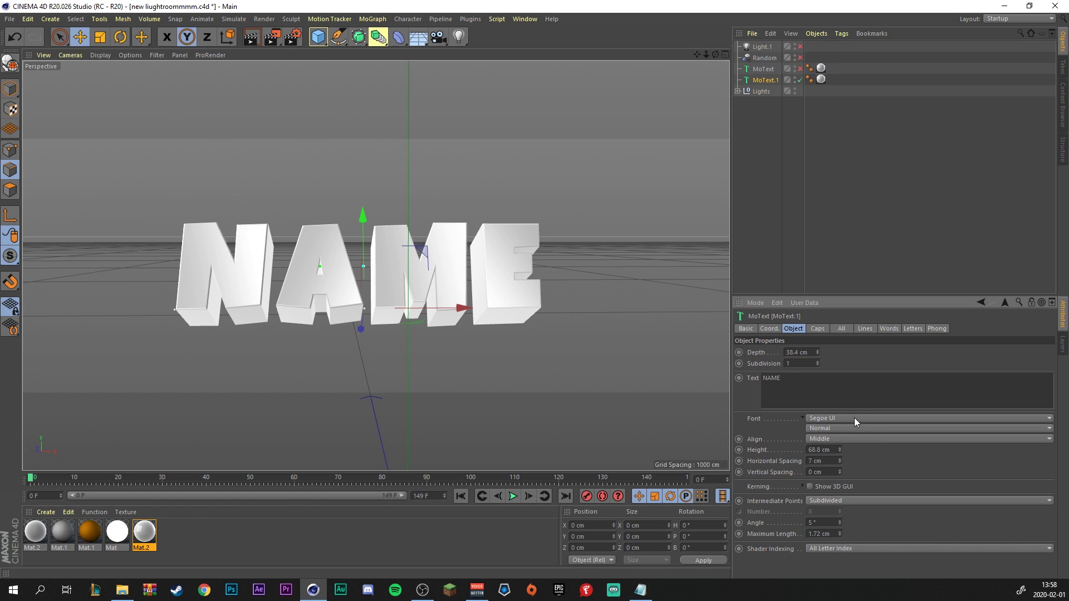
left_click(875, 416)
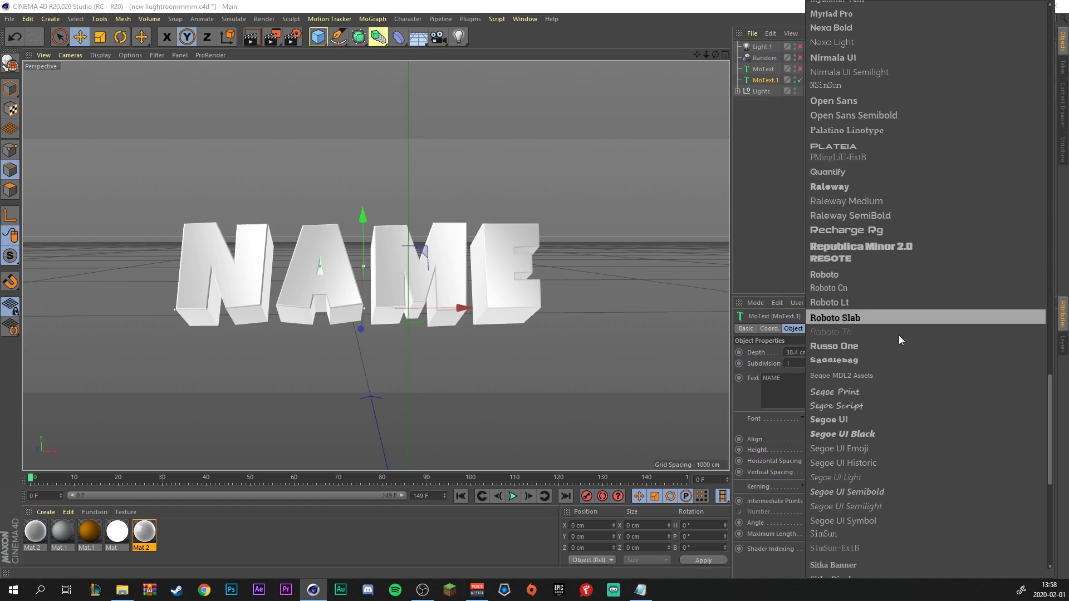
scroll(863, 408, "up", 10)
left_click(869, 408)
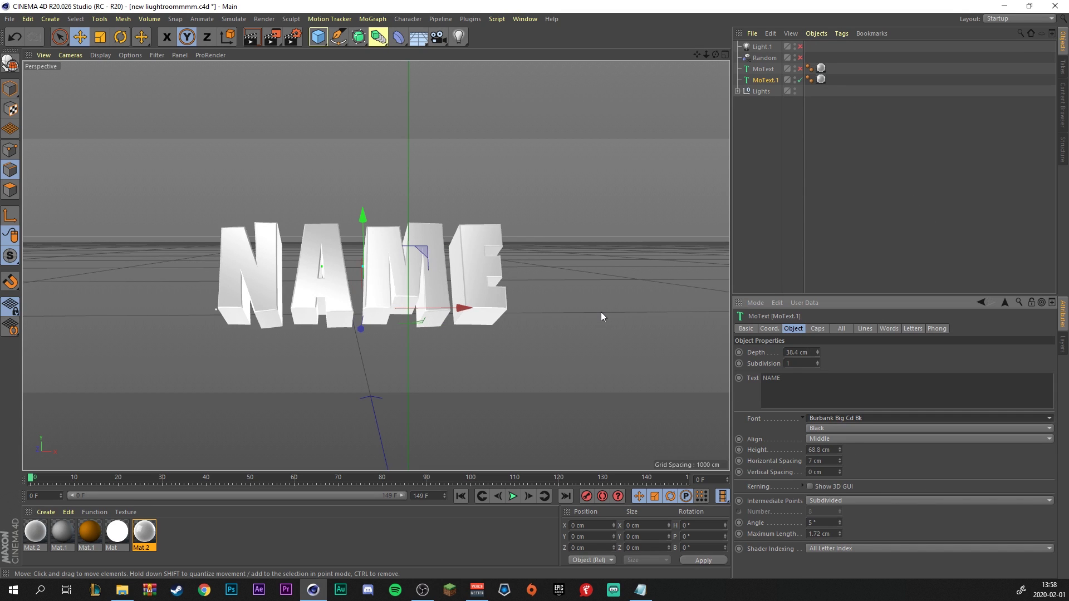
left_click(908, 418)
left_click(907, 419)
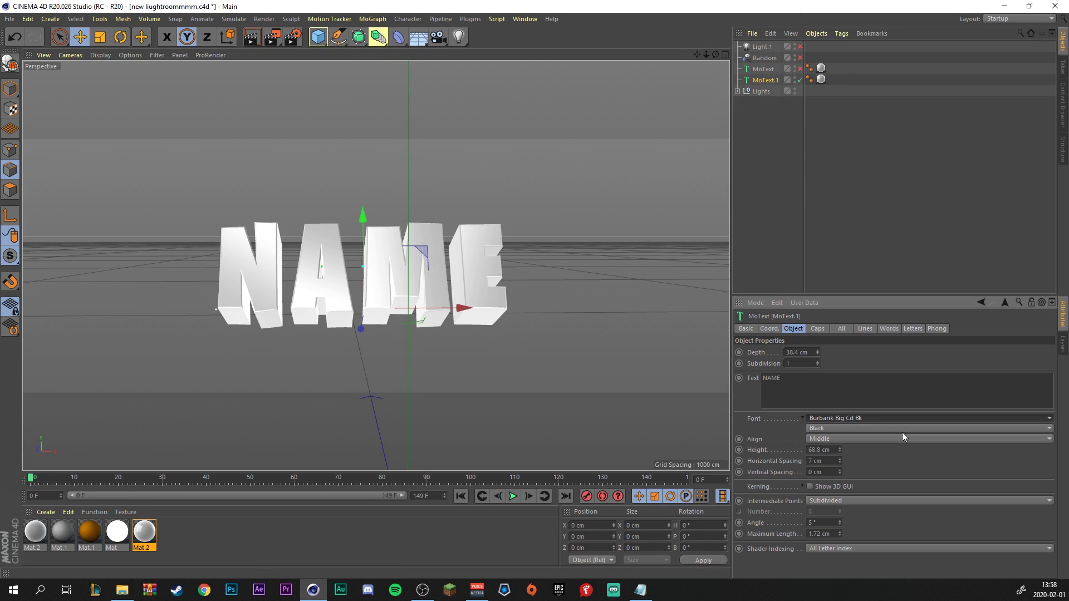
left_click(847, 416)
left_click(847, 417)
- Set the NAME text's horizontal spacing to 4 cm and its depth to 28.4 cm
left_click_drag(839, 461, 840, 472)
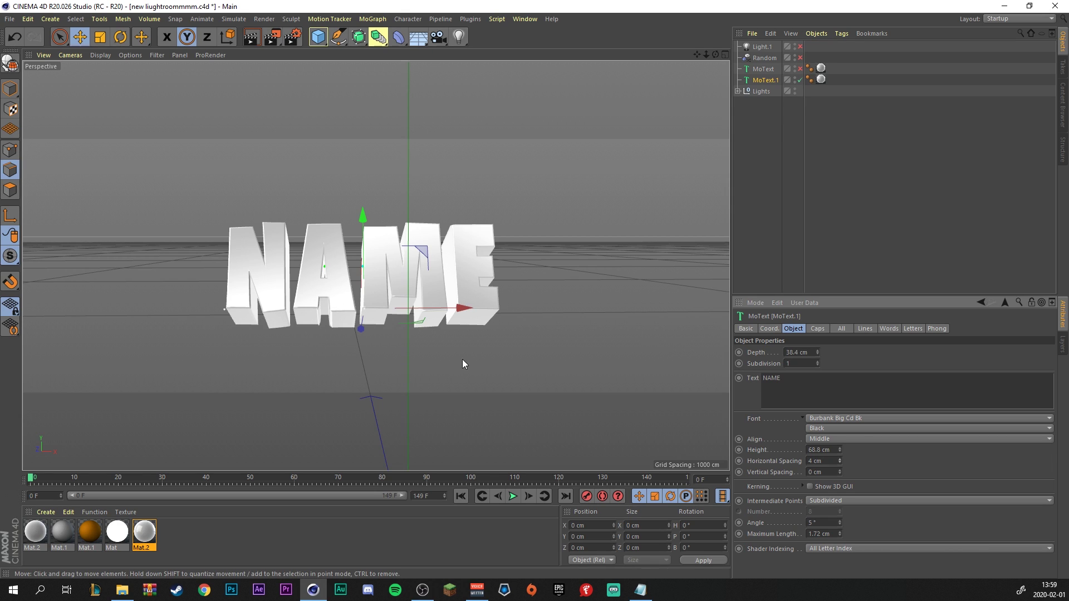
mouse_move(821, 350)
left_mouse_down()
mouse_move(791, 351)
mouse_move(819, 354)
left_mouse_up()
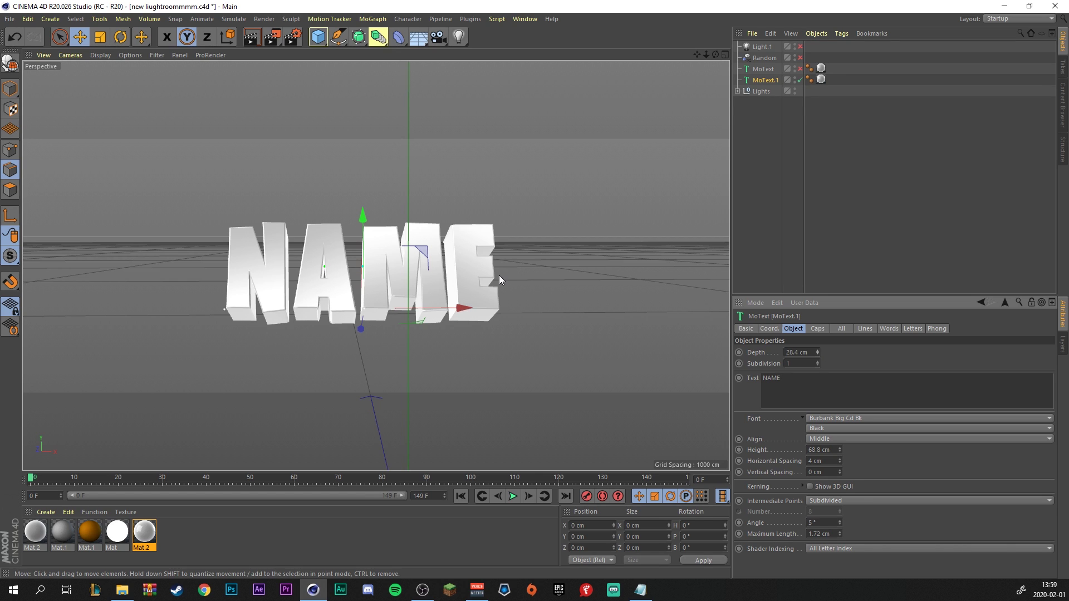
scroll(390, 279, "up", 3)
scroll(387, 281, "up", 1)
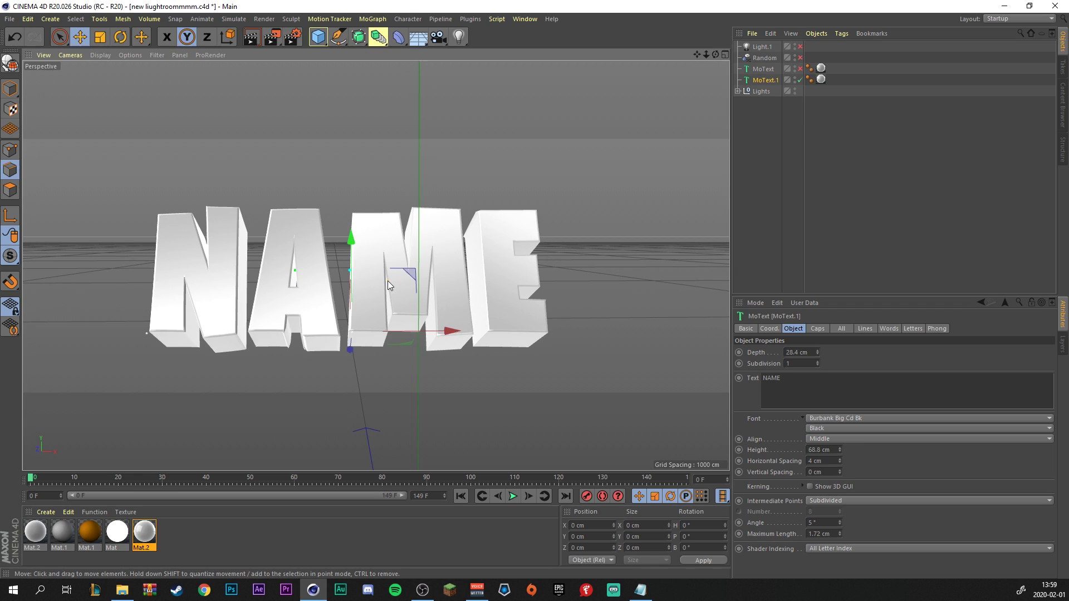
- Try to rotate the NAME text slightly with the Rotate tool
key("r")
left_click(60, 38)
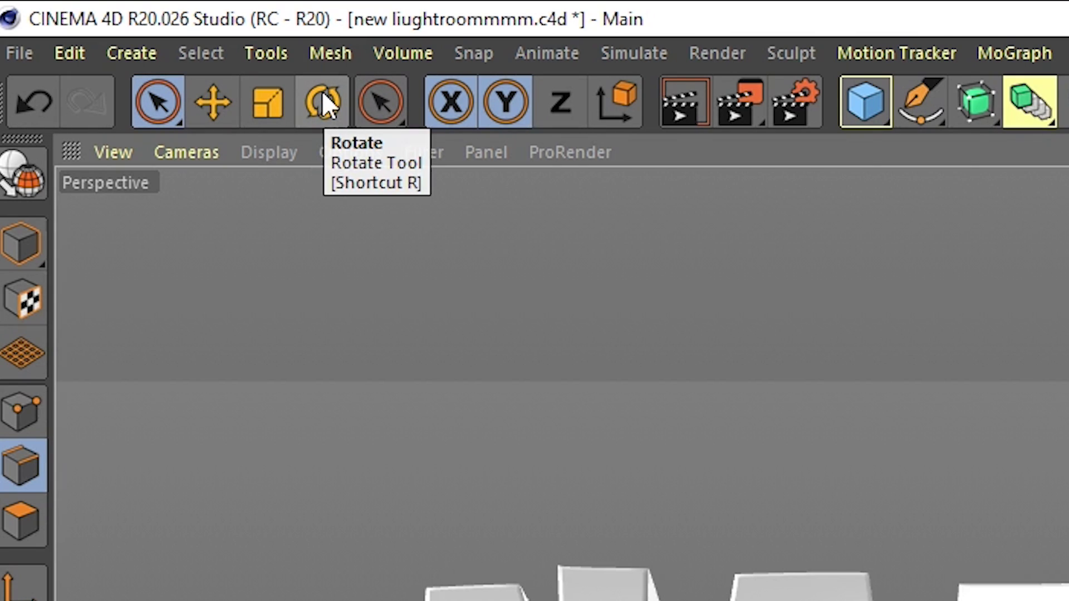
left_click(321, 91)
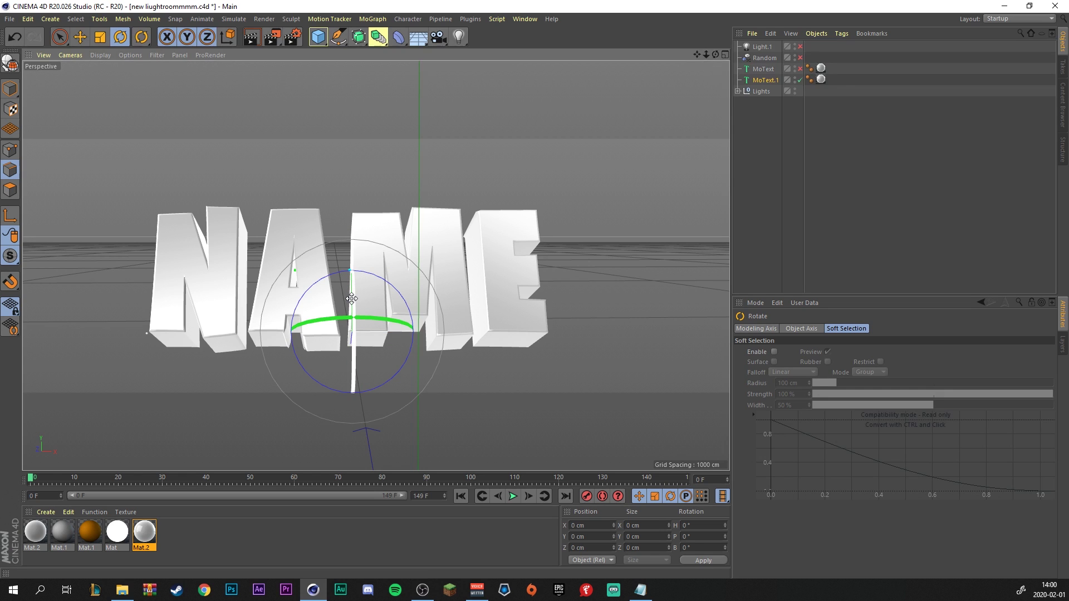
mouse_move(352, 300)
left_mouse_down()
mouse_move(335, 375)
mouse_move(353, 248)
mouse_move(344, 298)
left_mouse_up()
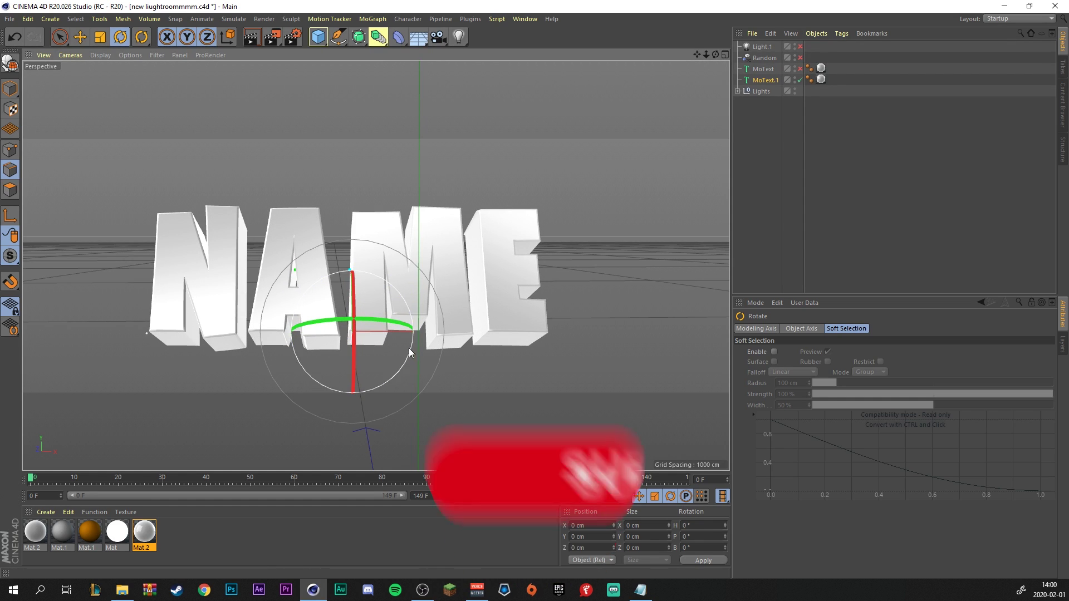
mouse_move(398, 323)
left_mouse_down()
mouse_move(398, 303)
mouse_move(398, 322)
left_mouse_up()
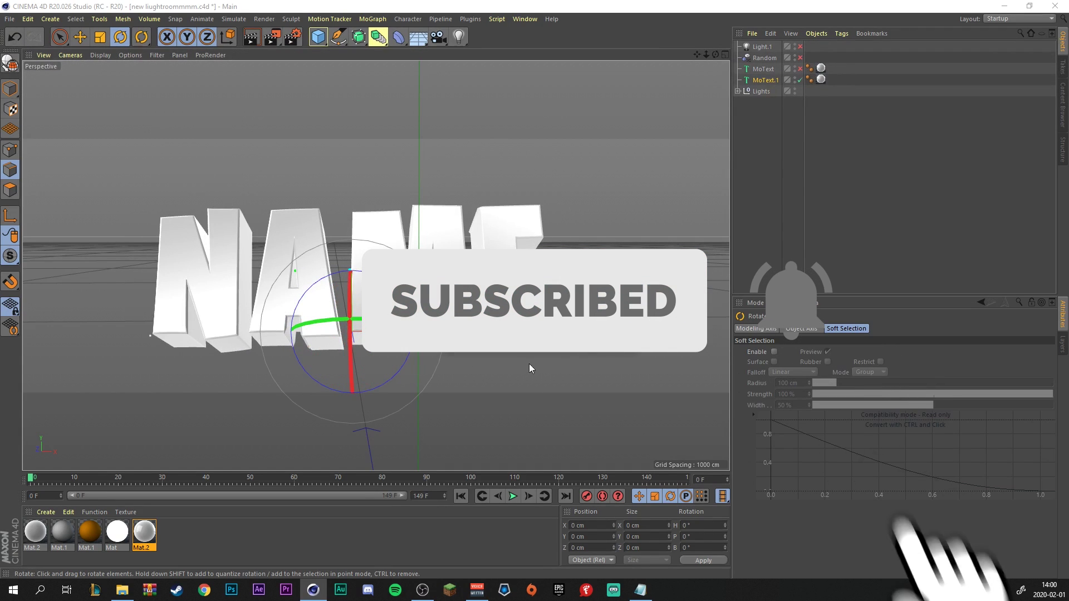
key("ctrl+s")
left_click(610, 336)
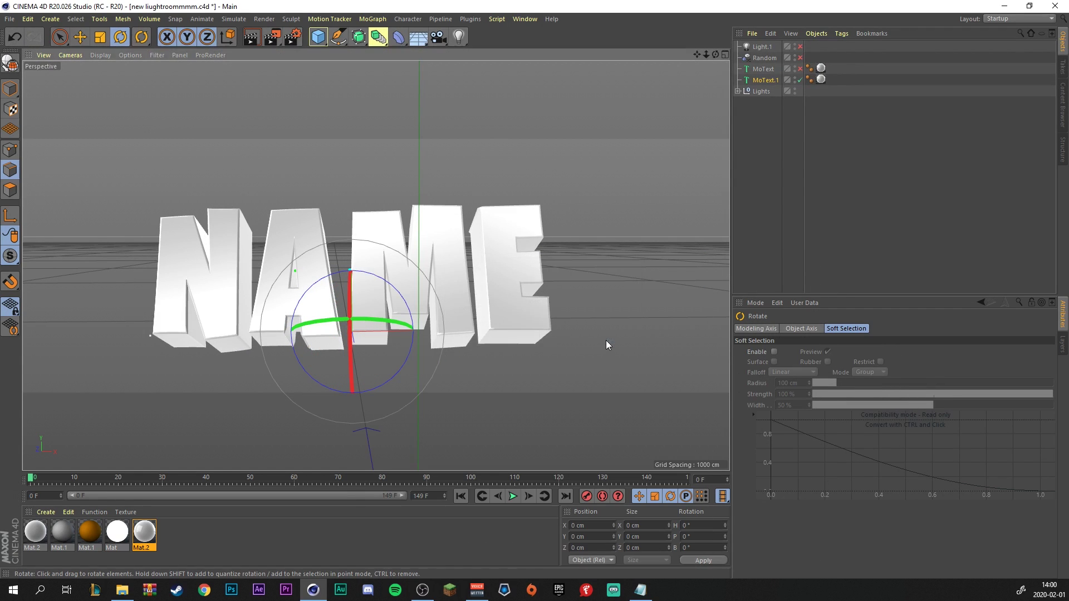
left_click(59, 37)
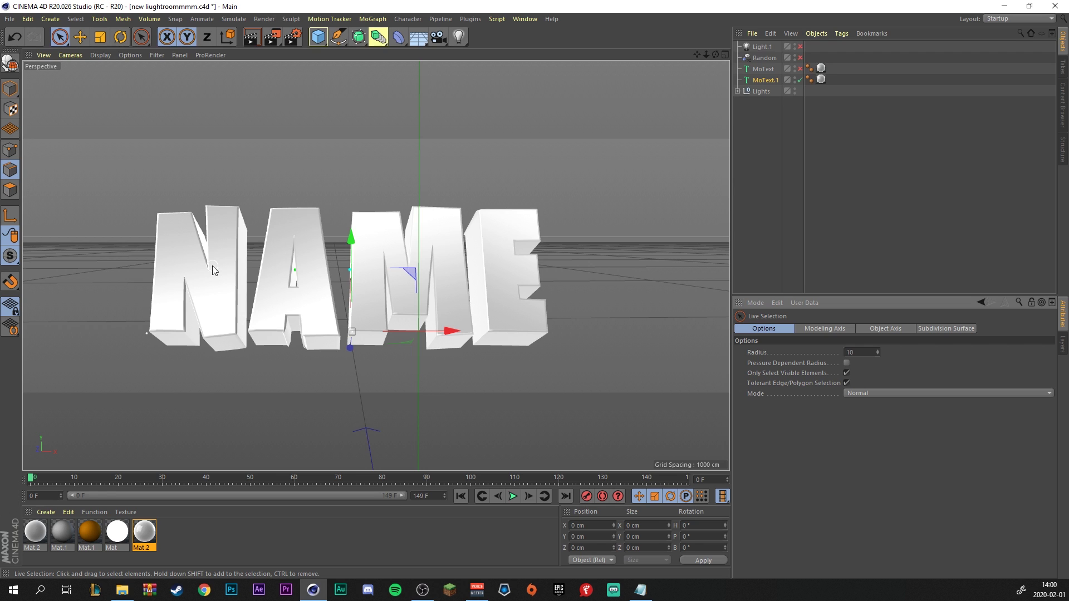
- Set the text material's color to hue 31°, saturation 100% and value 100%, and preview the render in the viewport
double_click(821, 80)
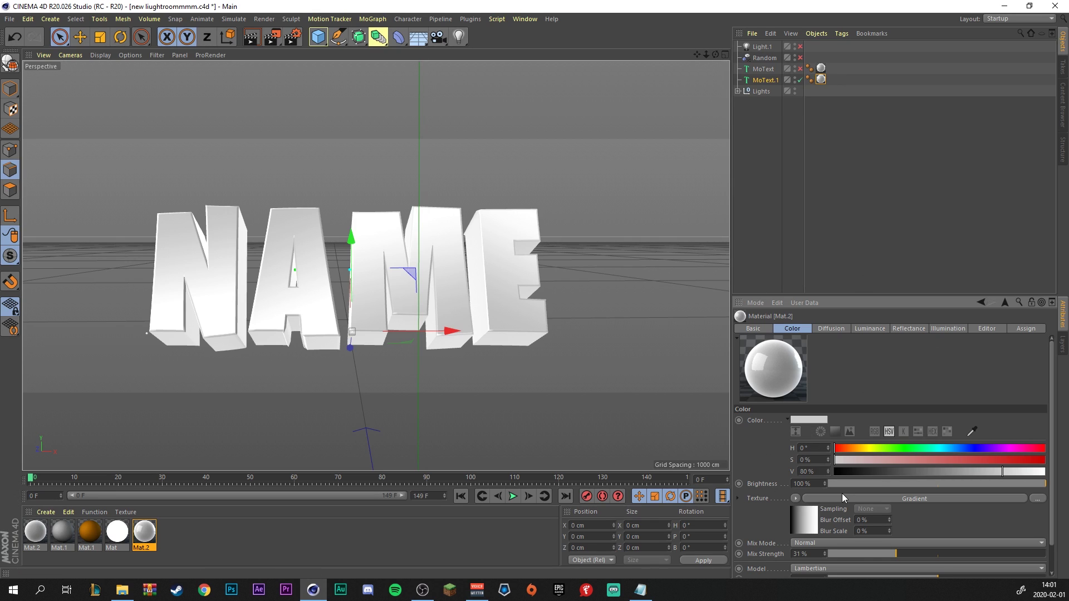
left_click_drag(924, 461, 1024, 487)
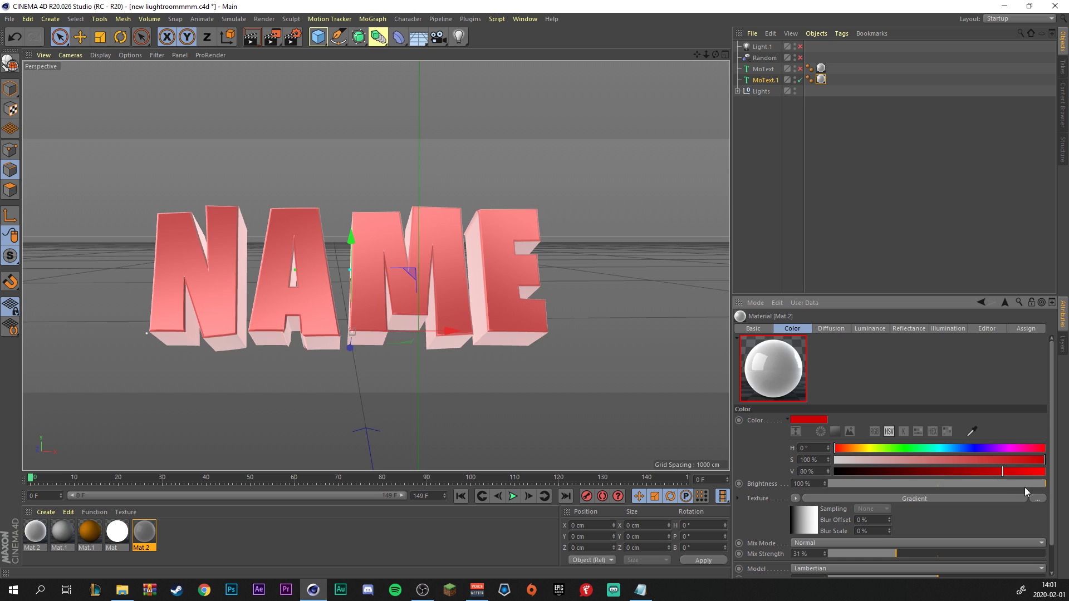
left_click(1036, 472)
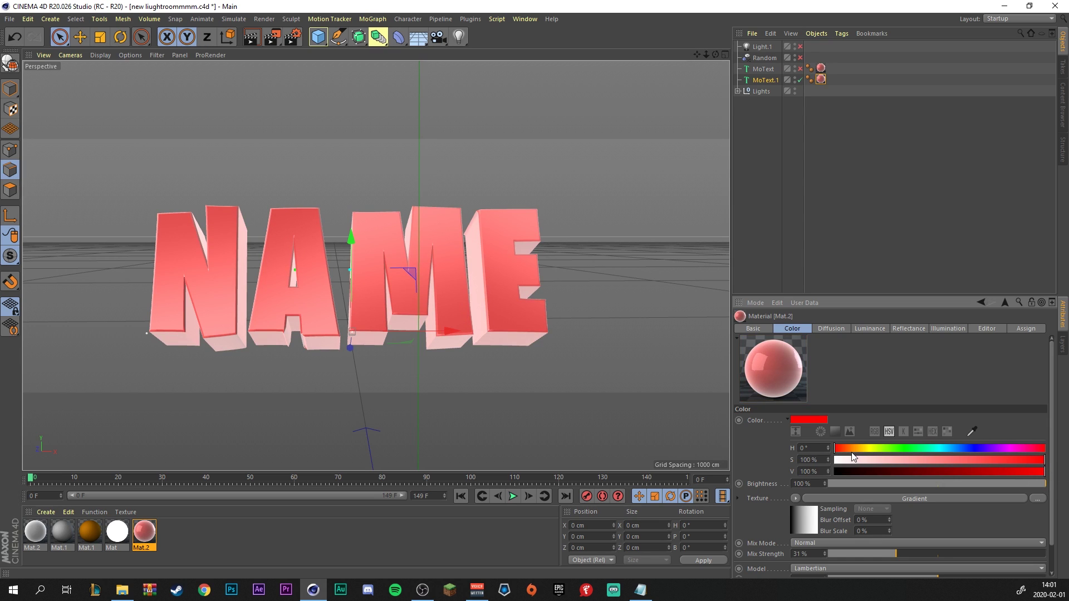
mouse_move(852, 449)
left_mouse_down()
mouse_move(843, 450)
mouse_move(854, 452)
left_mouse_up()
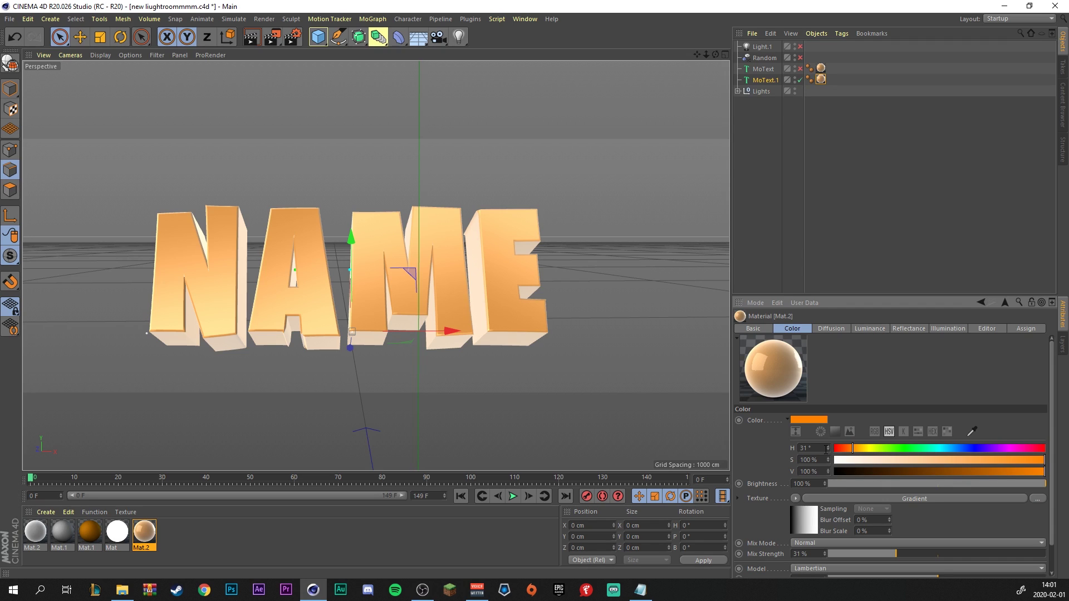
left_click(252, 37)
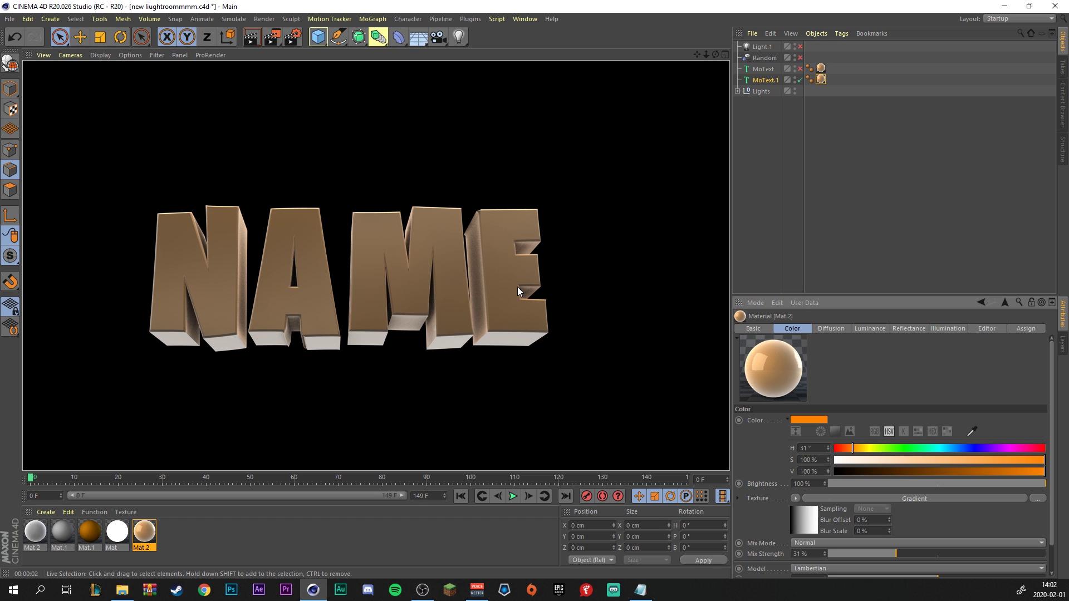
key("Escape")
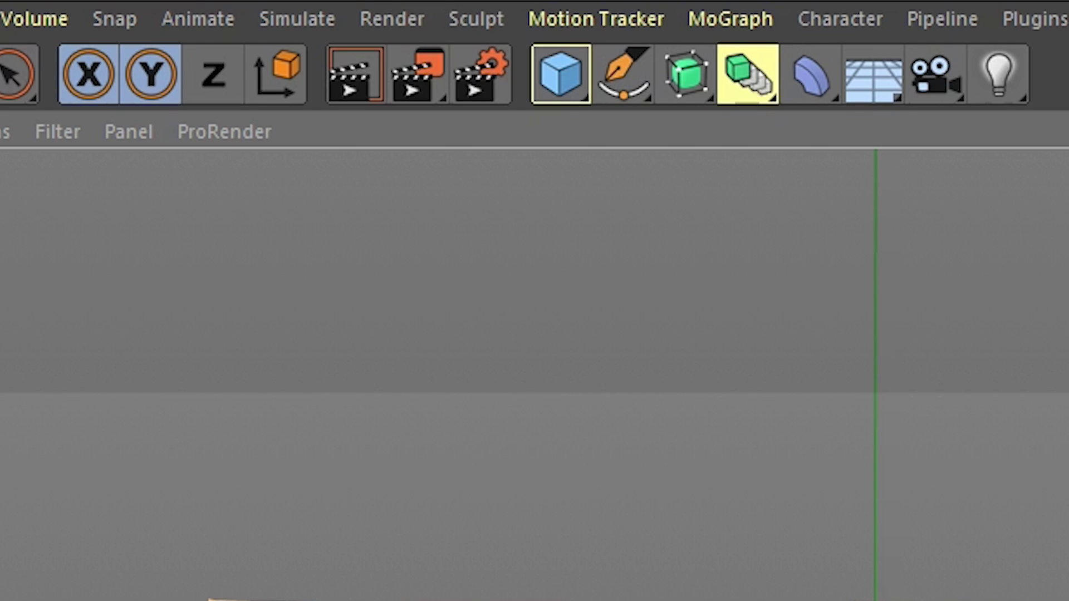
- Set the render's save location to a file named maxdg in the desktop's Designs folder and close the render settings
left_click(497, 83)
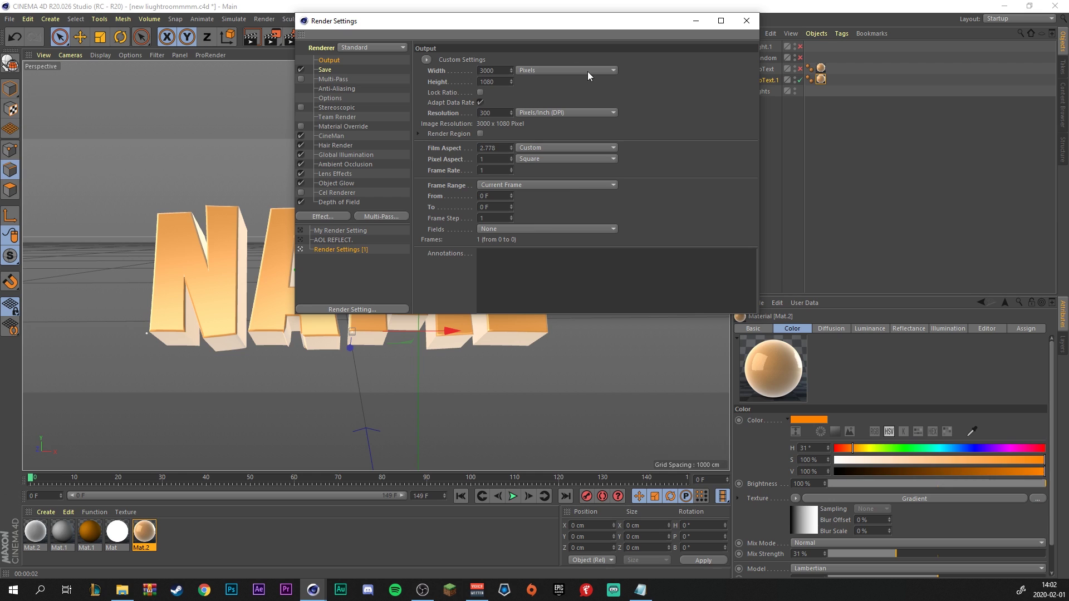
left_click(324, 70)
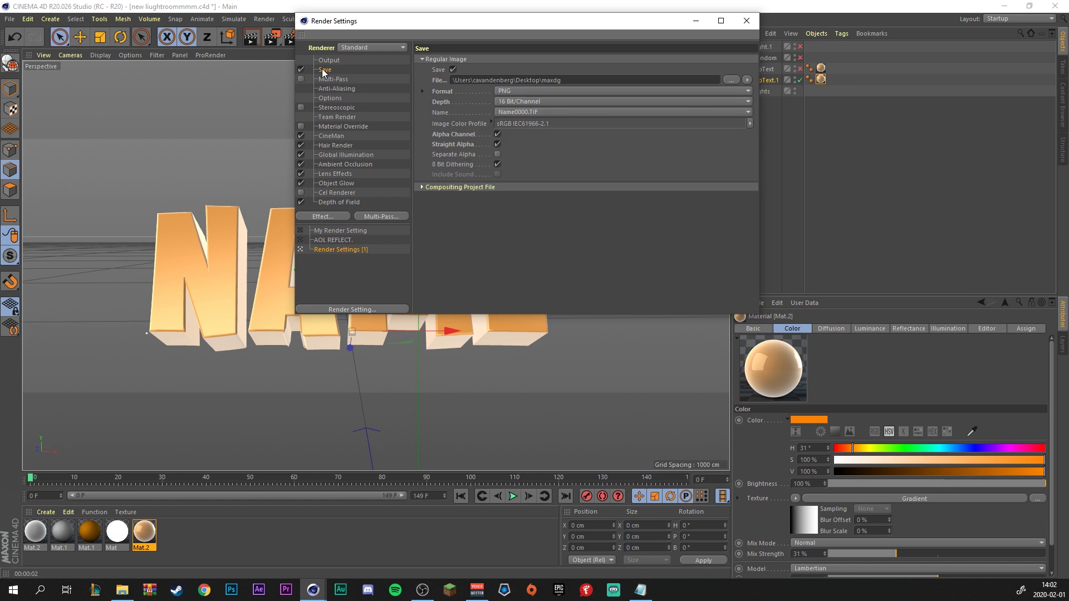
left_click(730, 80)
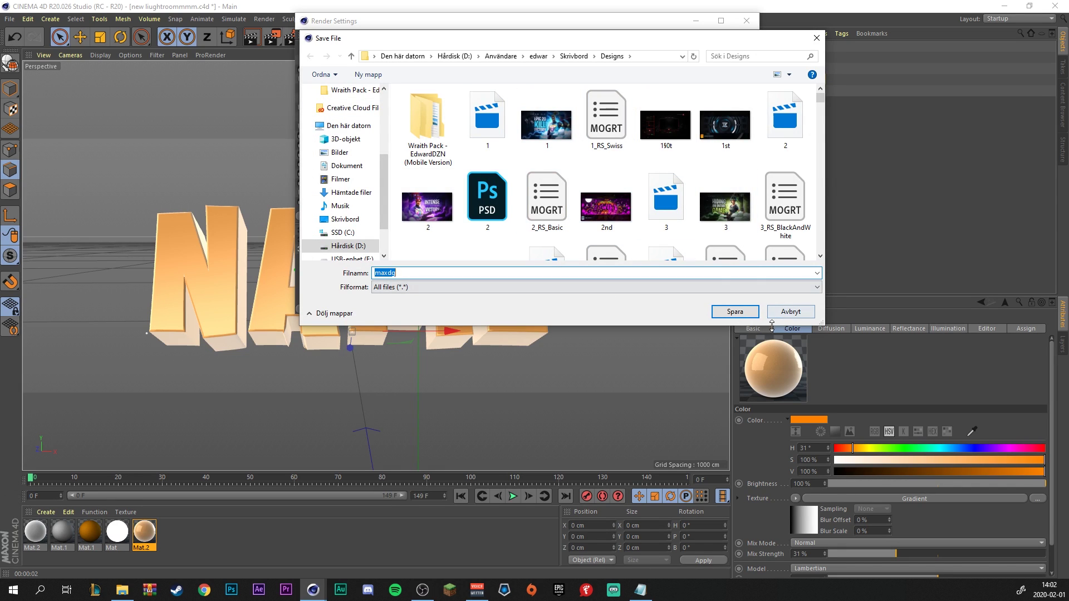
left_click(738, 313)
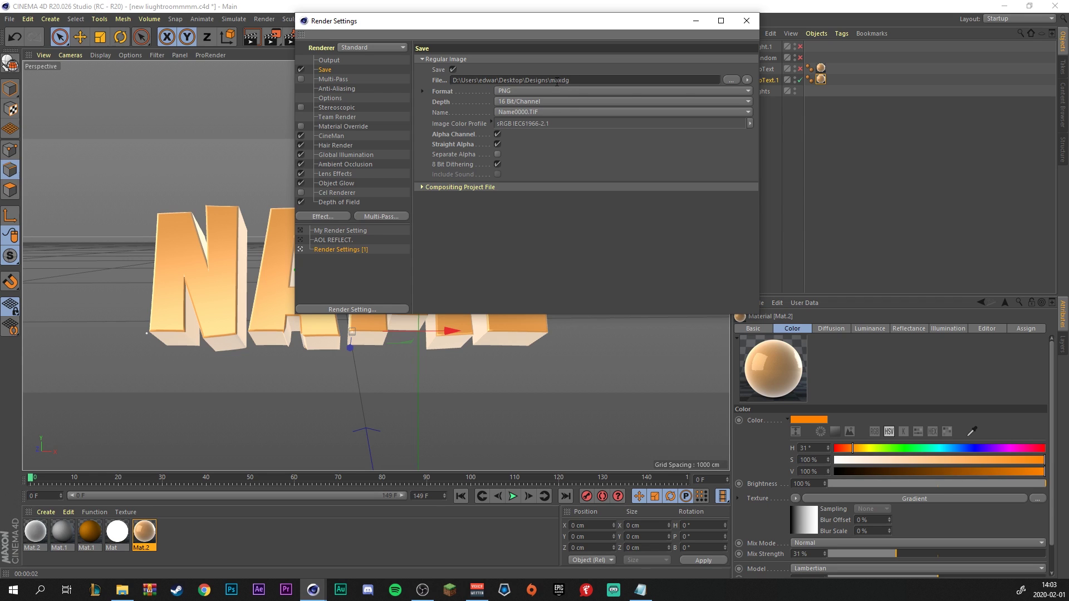
left_click(746, 22)
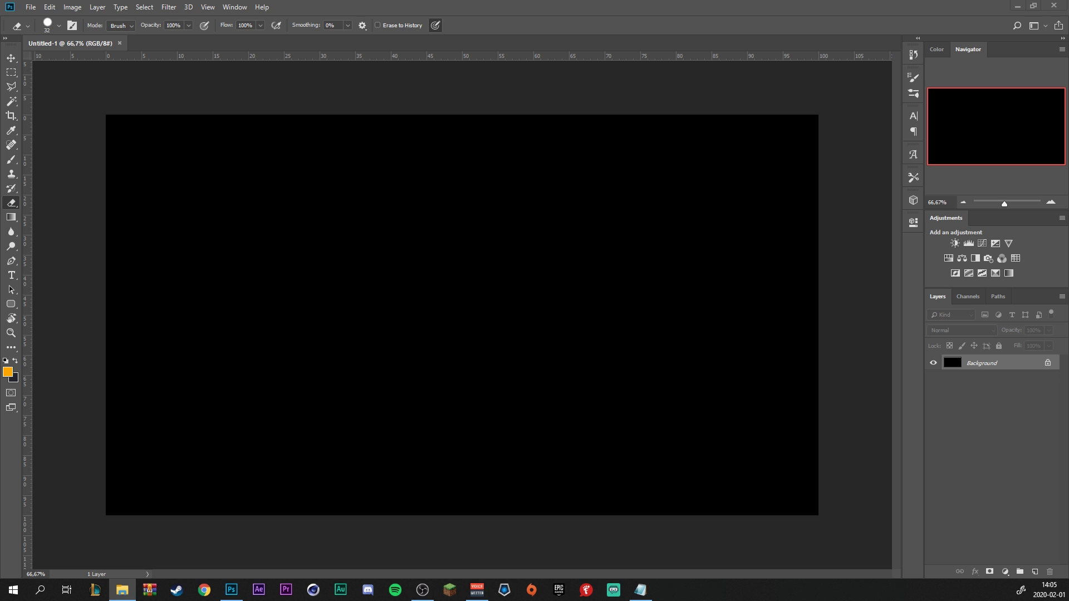
- Place the rendered maxdg image on the black canvas in Photoshop, enlarge it and position it near the centre
left_click_drag(269, 459, 520, 306)
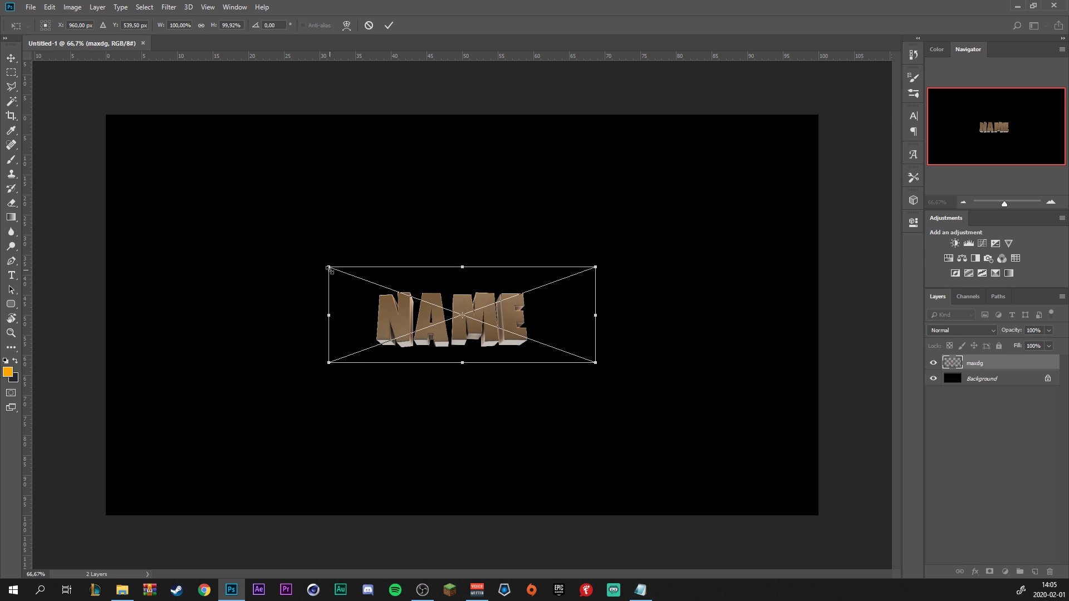
left_click_drag(328, 268, 23, 136)
mouse_move(269, 229)
left_mouse_down()
mouse_move(517, 308)
mouse_move(426, 285)
mouse_move(482, 321)
left_mouse_up()
left_click(389, 25)
key("e")
key("v")
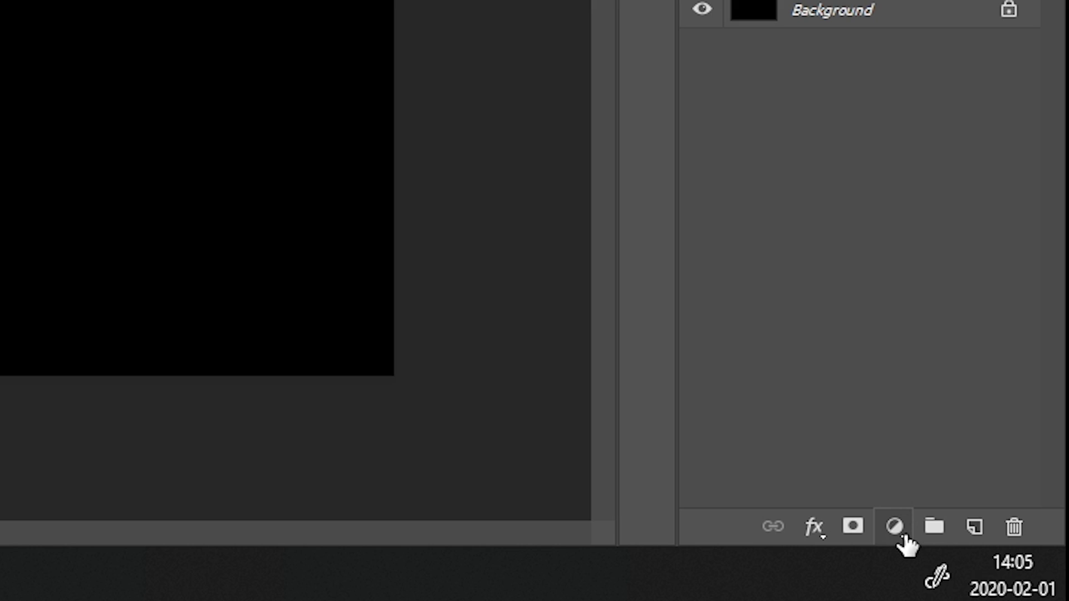
- Add a Photo Filter adjustment clipped to the maxdg layer and raise its warming filter density to the maximum
left_click(1006, 573)
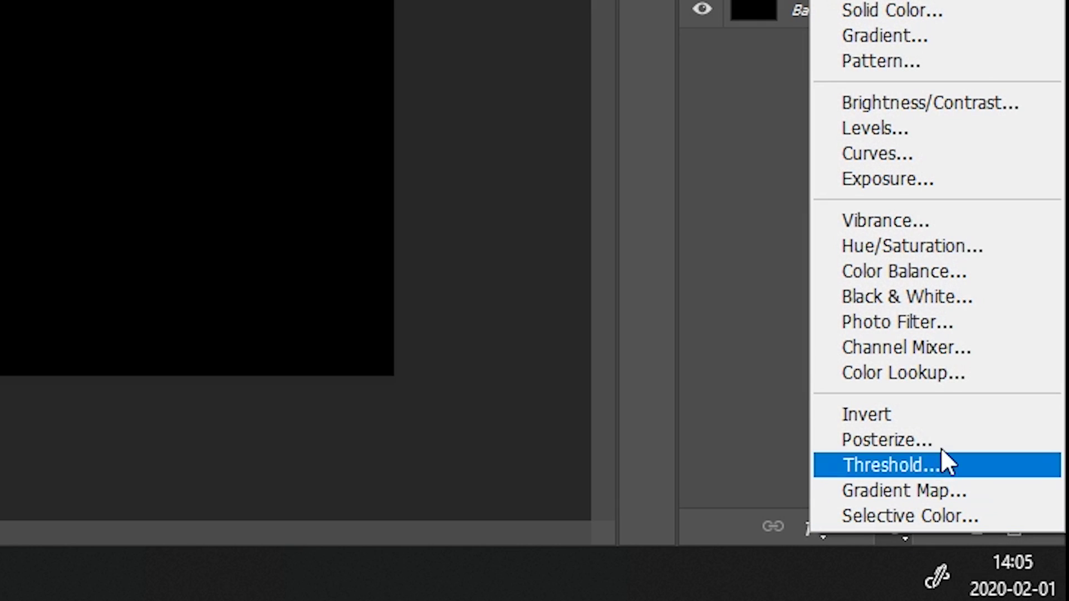
left_click(939, 330)
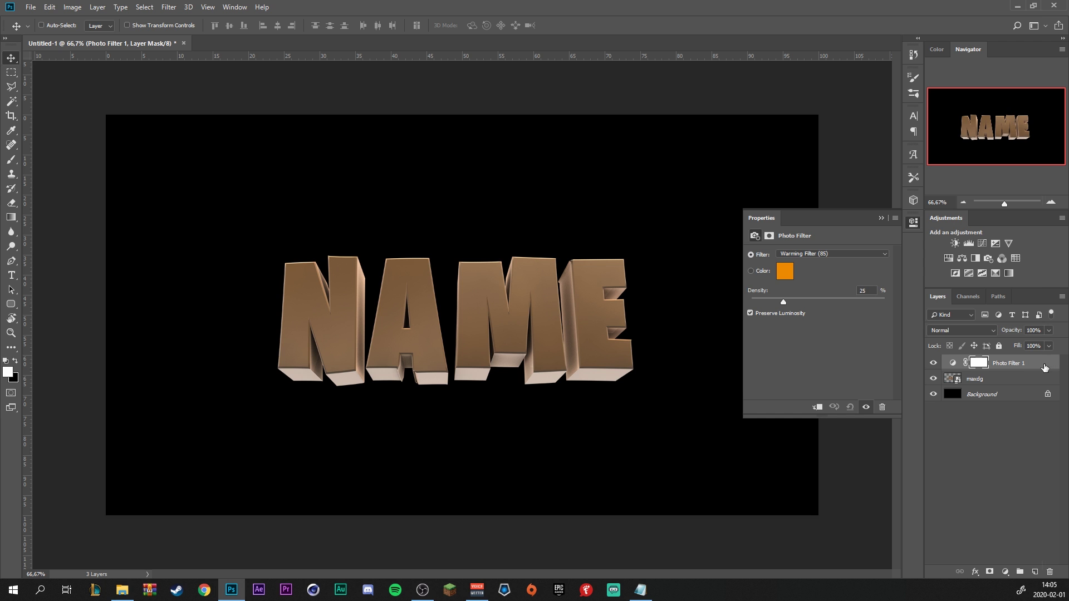
right_click(1044, 368)
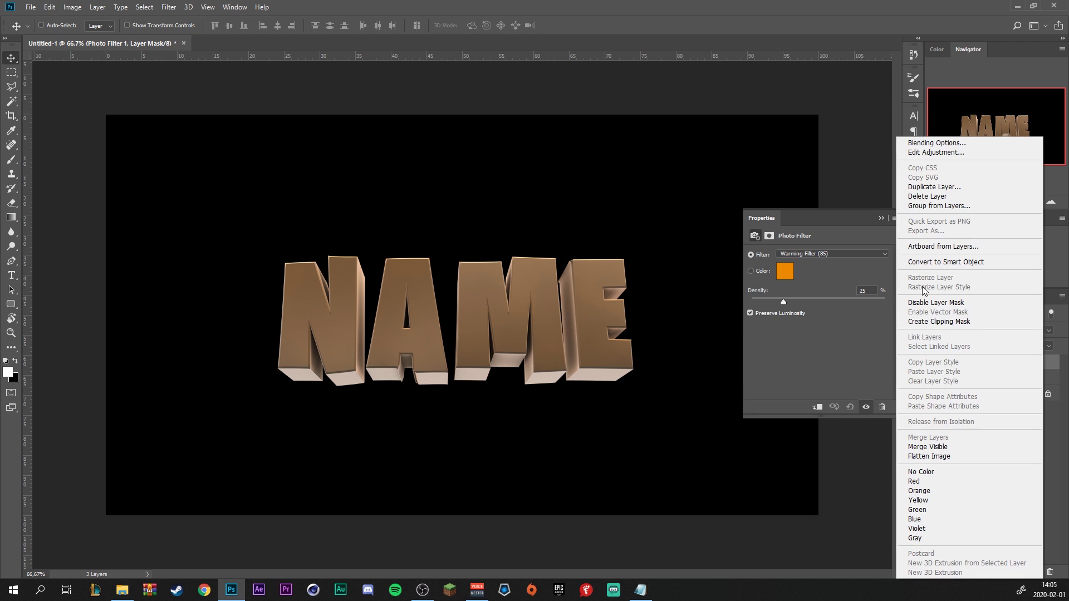
left_click(941, 319)
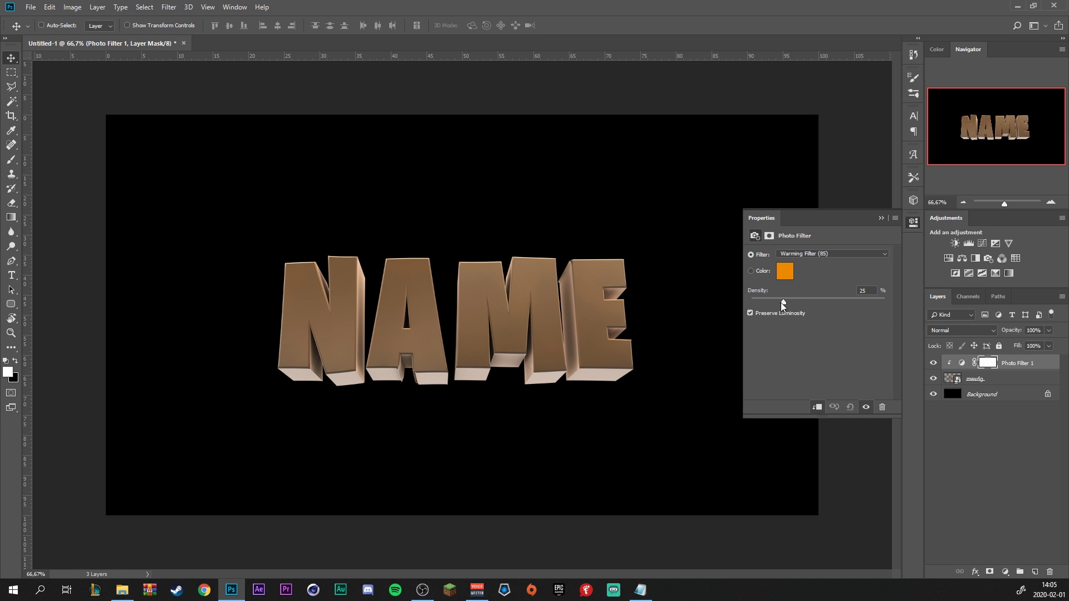
left_click_drag(787, 303, 885, 304)
left_click(881, 219)
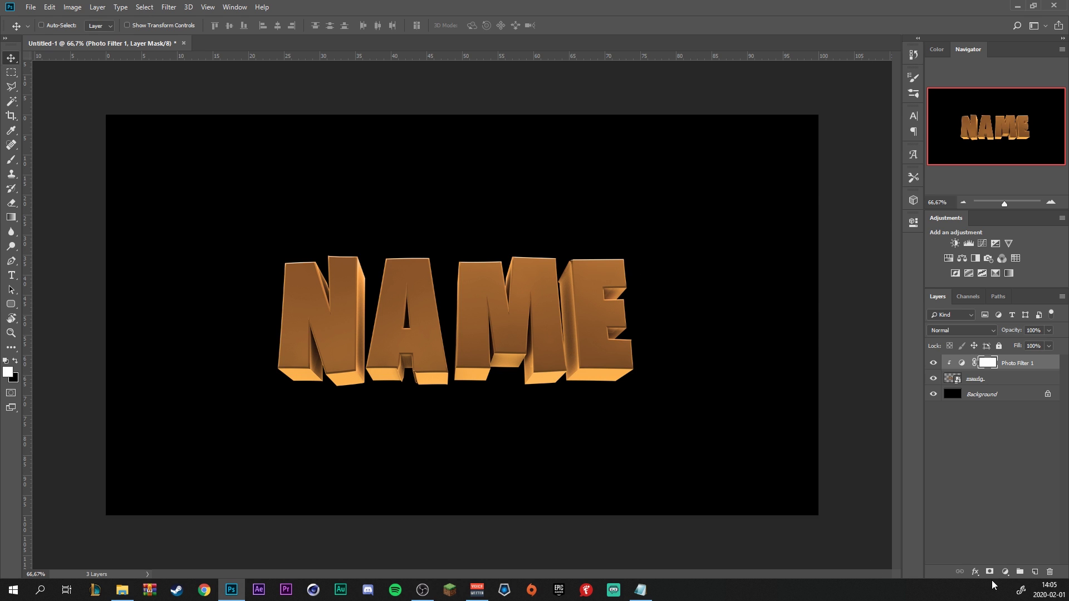
- Add a new empty layer above the Photo Filter adjustment and clip it to the maxdg layer
left_click(1034, 571)
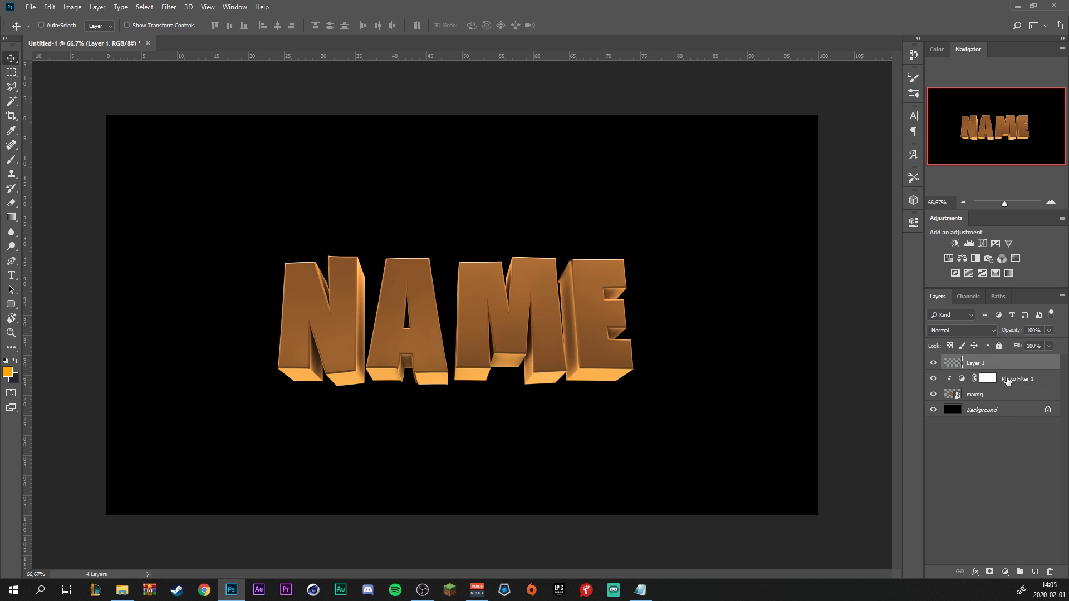
right_click(1008, 369)
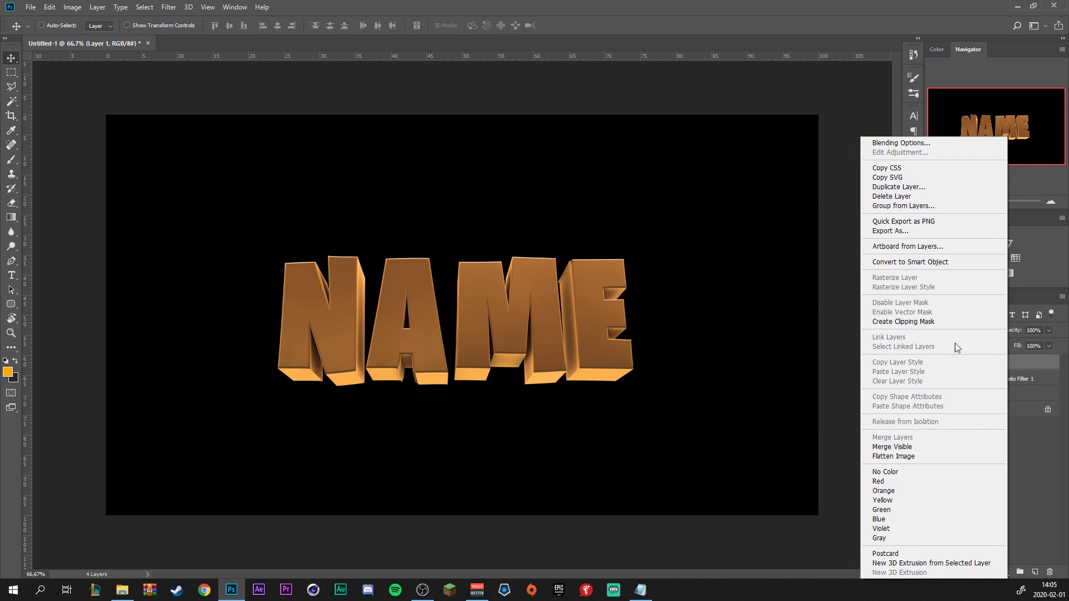
left_click(935, 322)
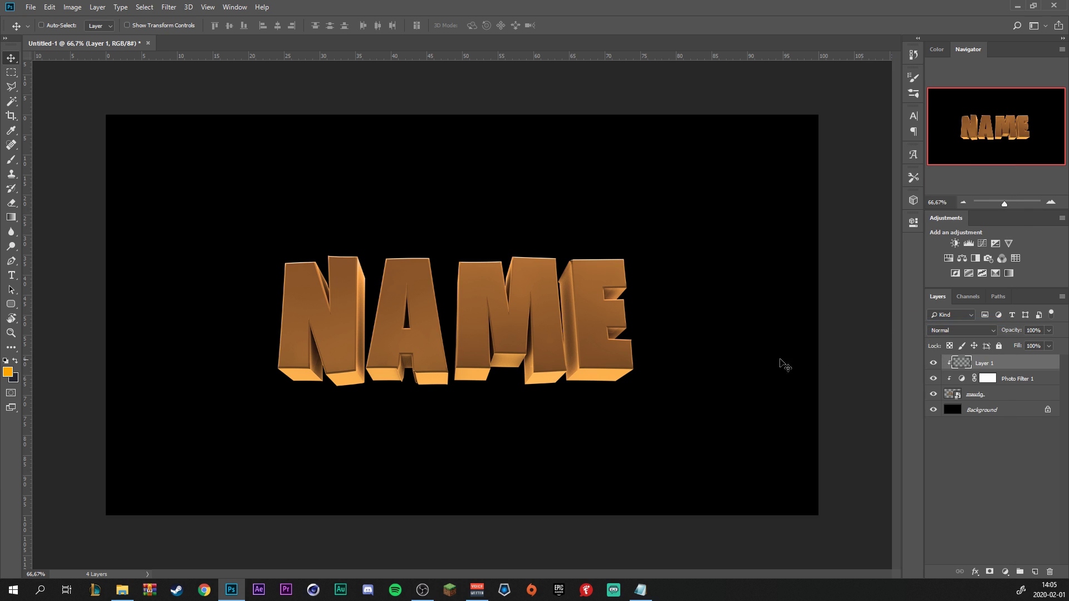
- Paint over the whole NAME text on the clipped layer with a large soft brush in orange fea600
left_click(11, 159)
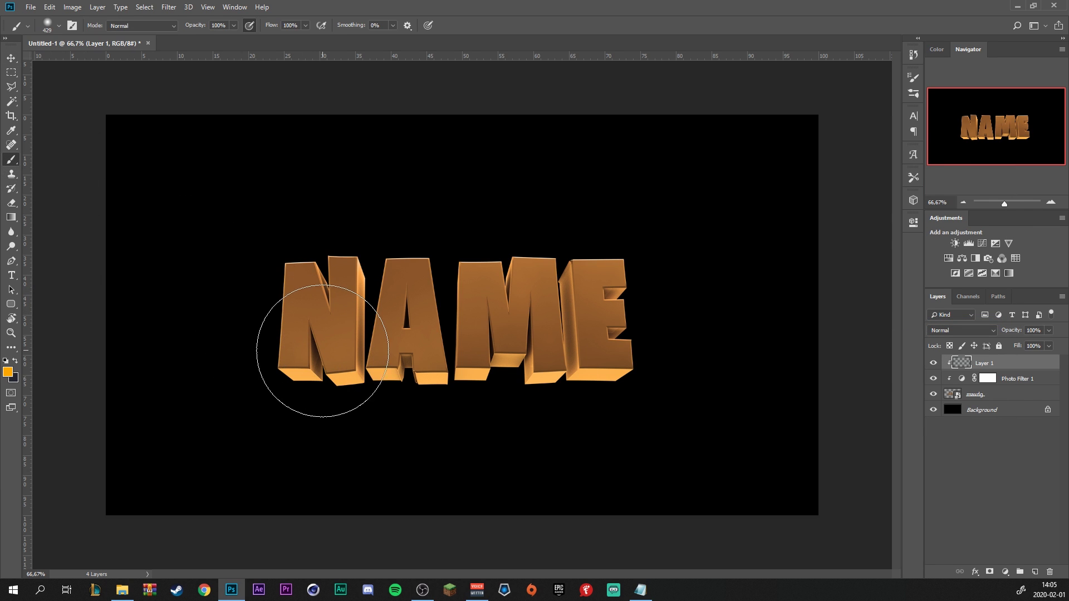
left_click(8, 372)
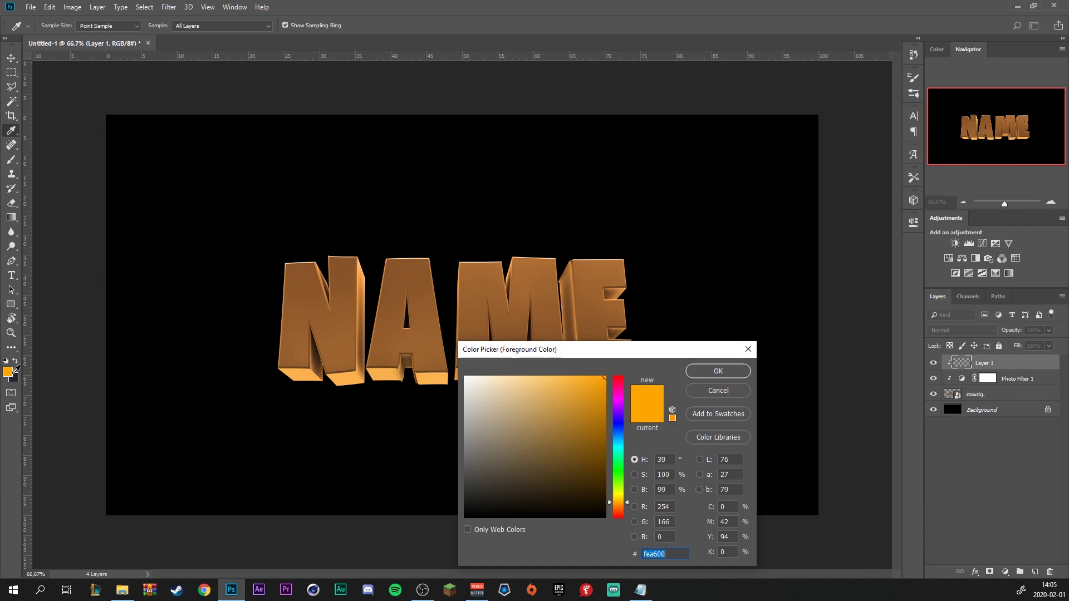
left_click(718, 371)
mouse_move(653, 388)
left_mouse_down()
mouse_move(394, 388)
mouse_move(139, 334)
left_mouse_up()
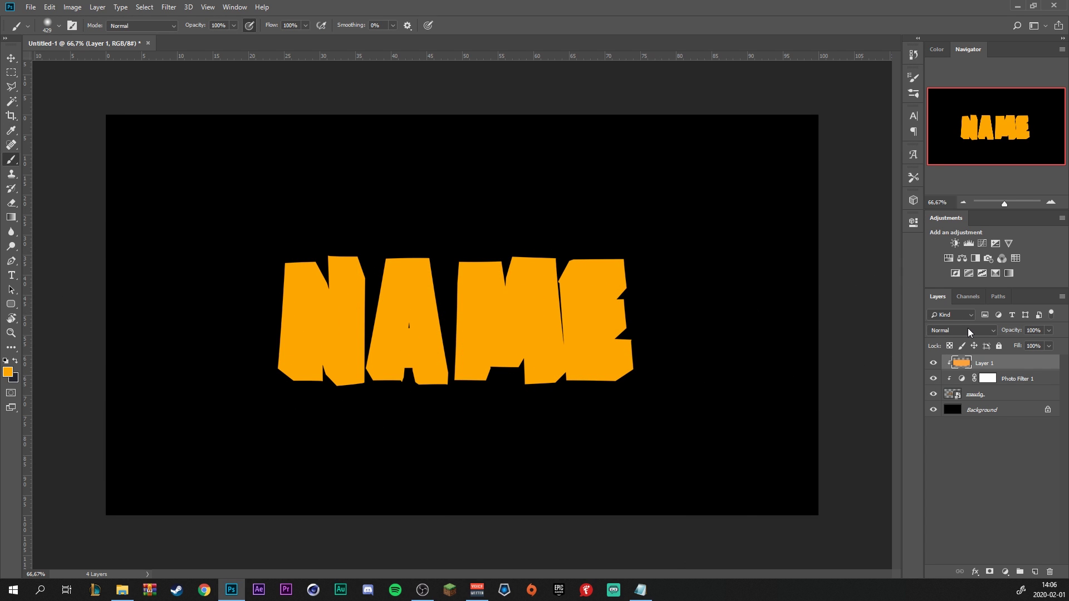
- Set the orange paint layer's blend mode to Color Dodge
left_click(968, 332)
left_click(968, 333)
scroll(965, 333, "down", 6)
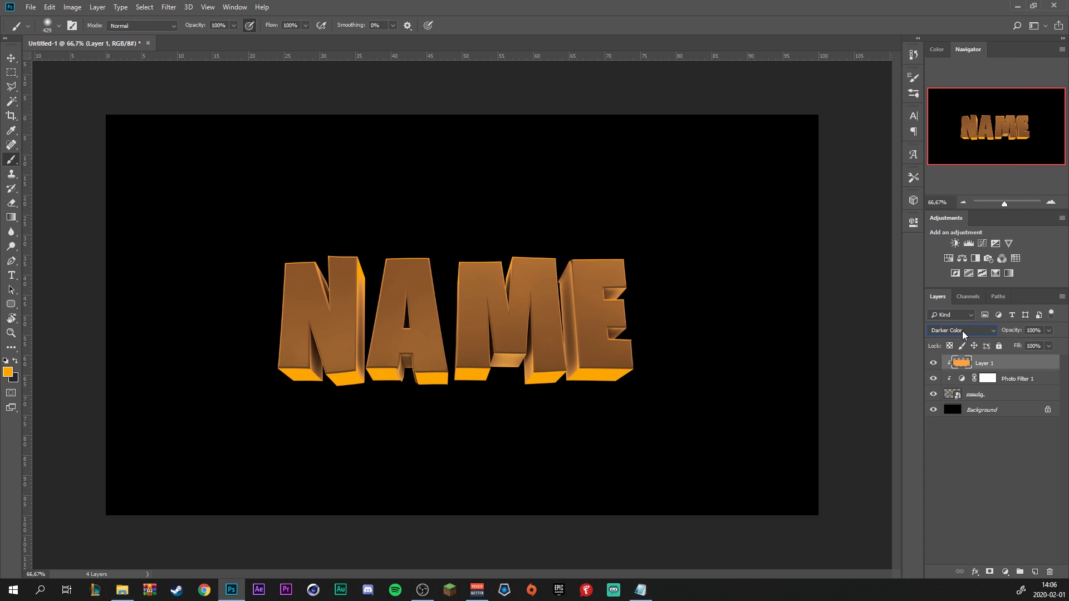
scroll(963, 333, "down", 3)
left_click(967, 469)
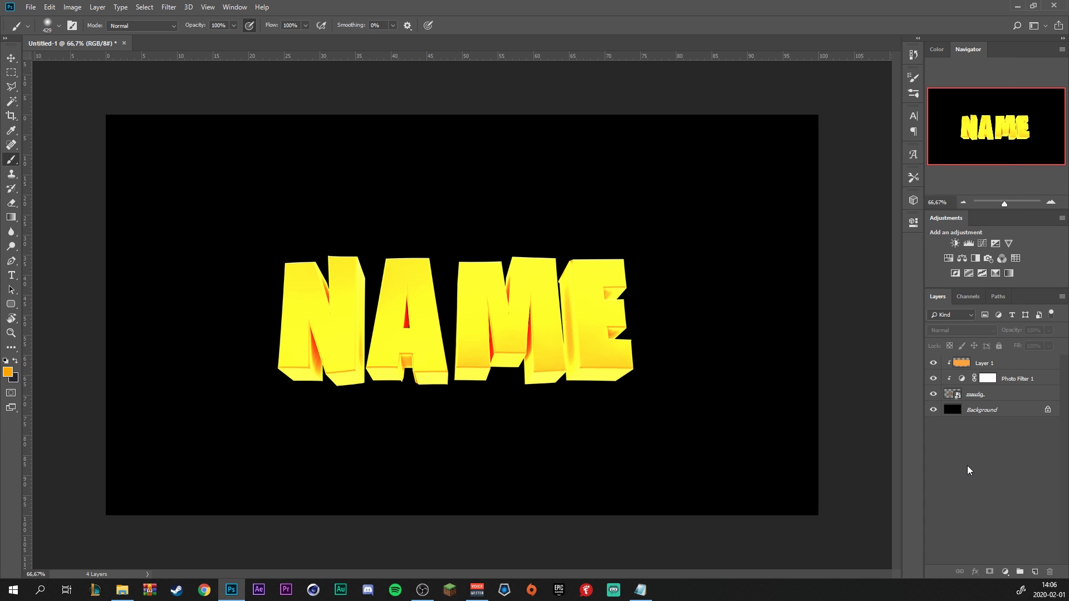
left_click(984, 363)
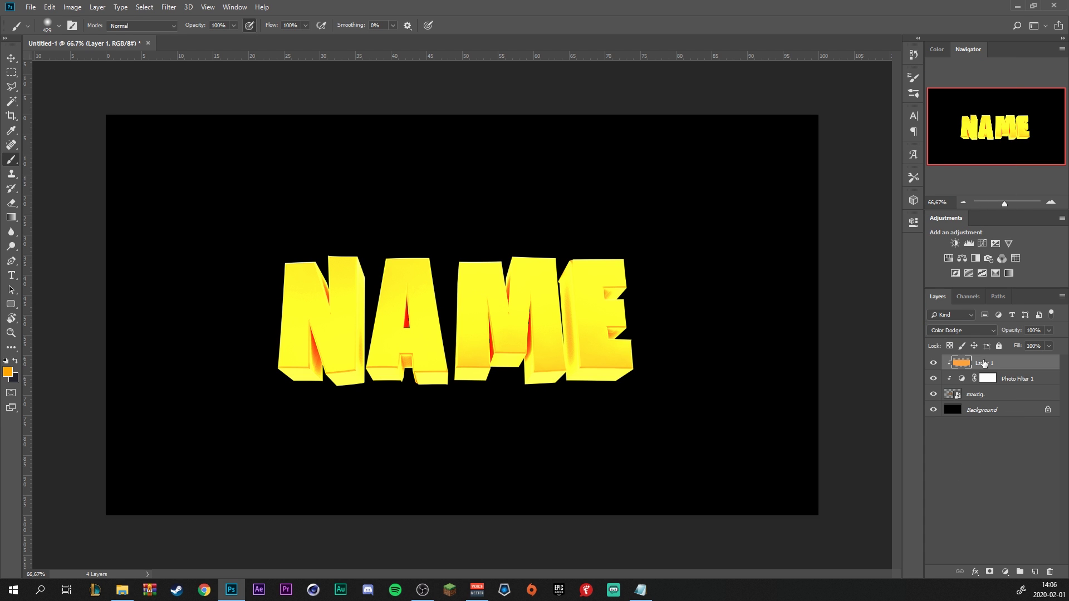
- Lower the fill of the Color Dodge layer to 59%
left_click(1054, 346)
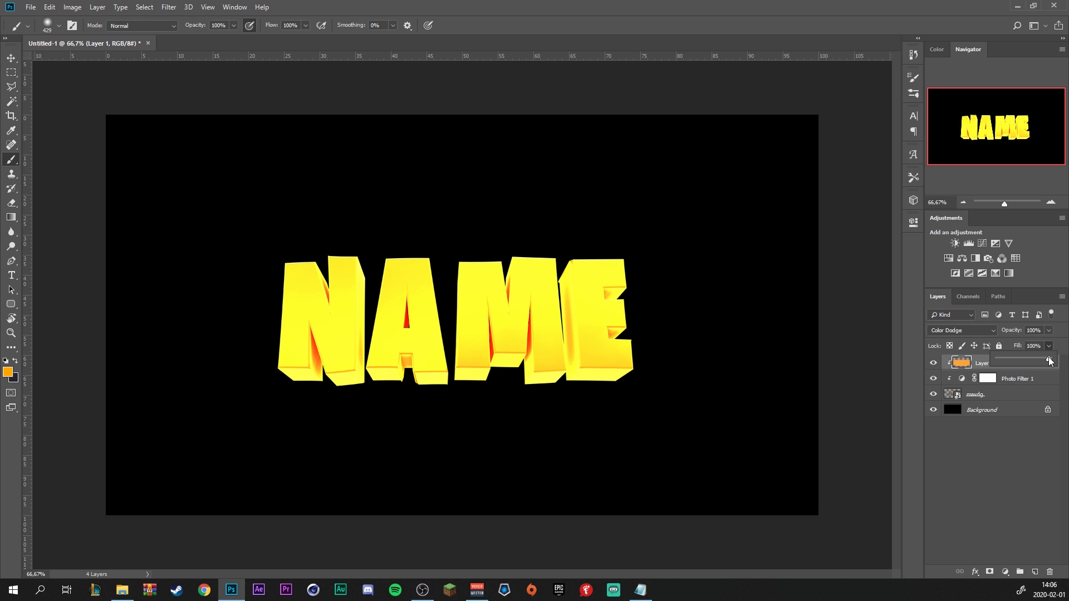
mouse_move(1048, 361)
left_mouse_down()
mouse_move(1013, 366)
mouse_move(1030, 363)
left_mouse_up()
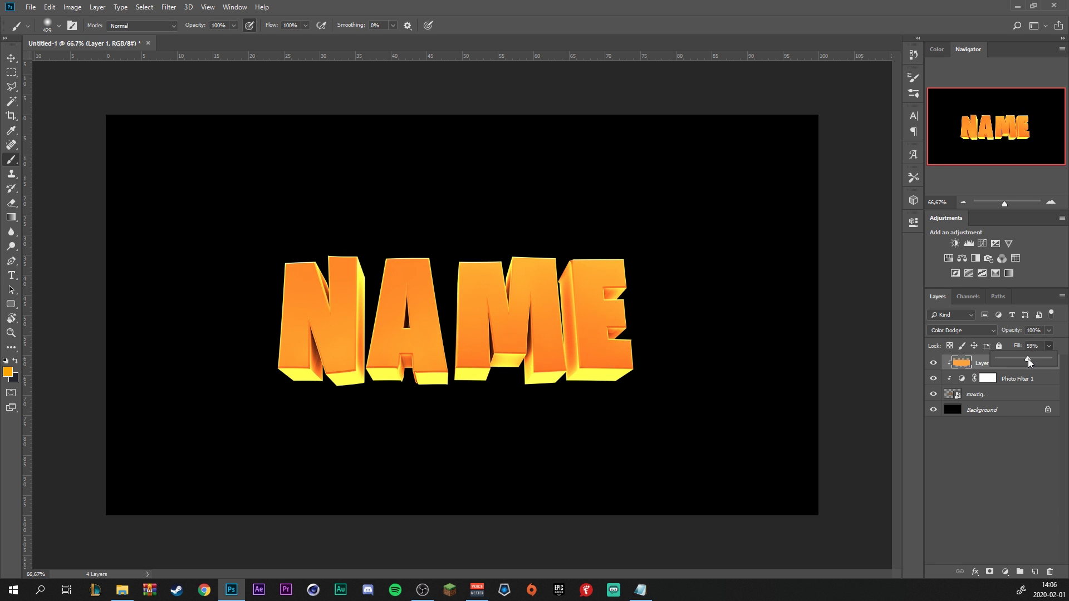
left_click(968, 483)
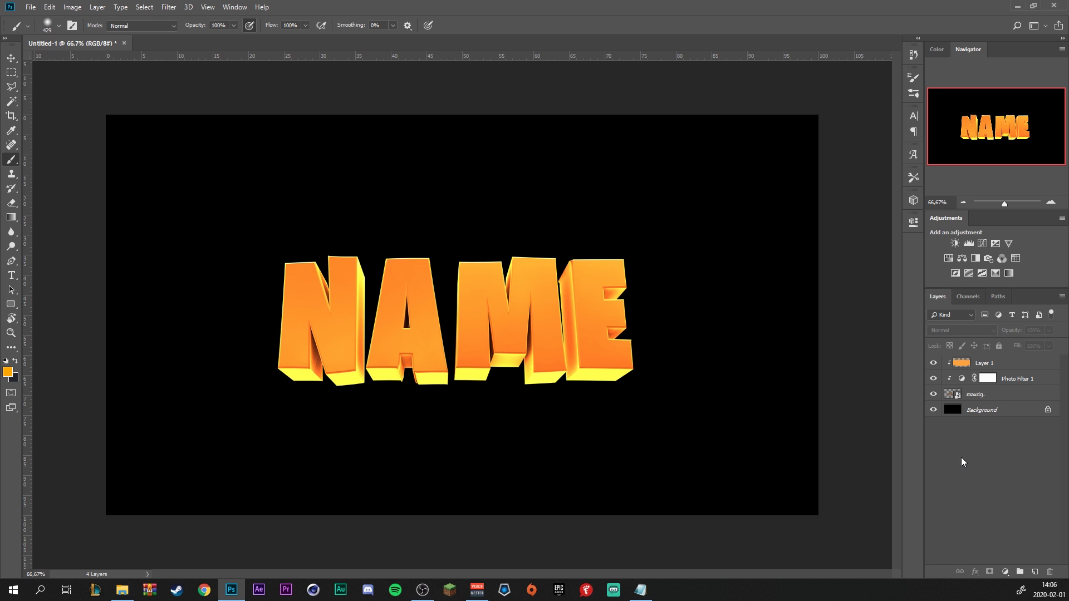
left_click(1012, 364)
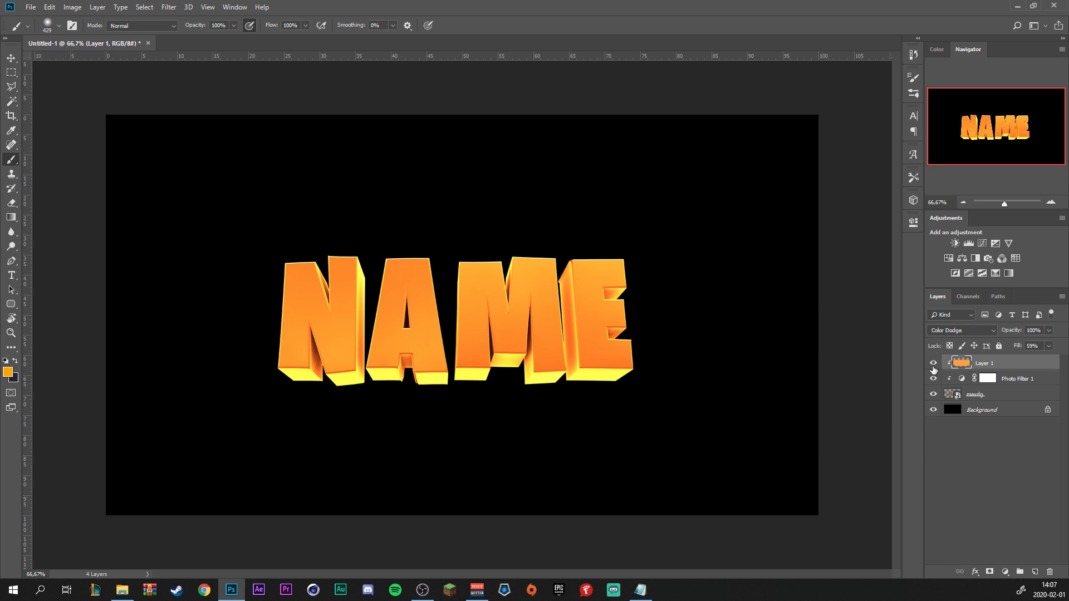
- Hide the orange paint layer and the Photo Filter, and add a new clipped layer directly above maxdg
left_click(933, 363)
left_click(933, 378)
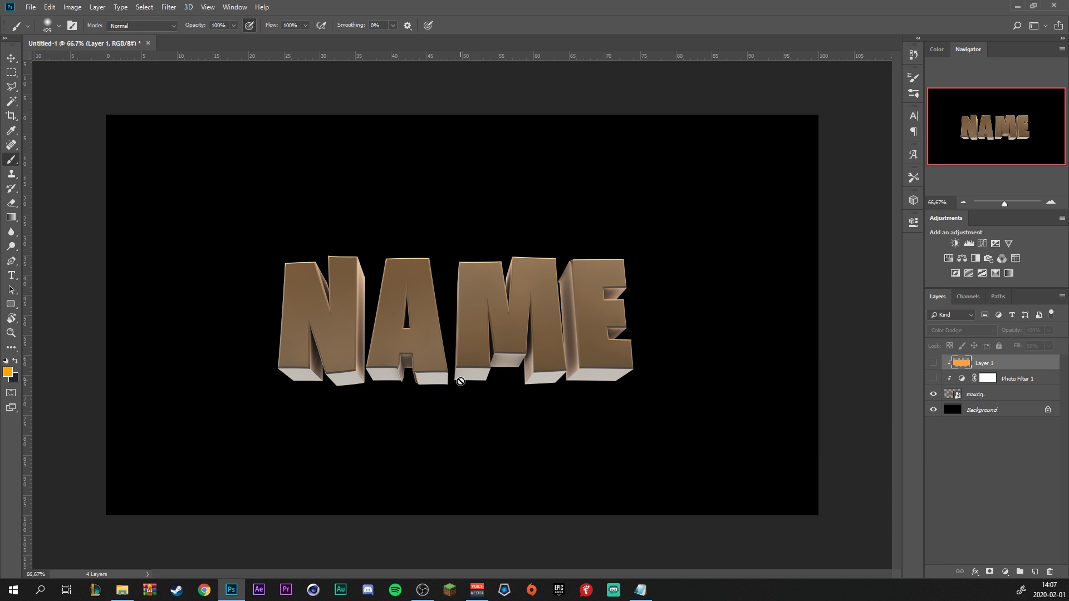
scroll(433, 369, "up", 3, "alt")
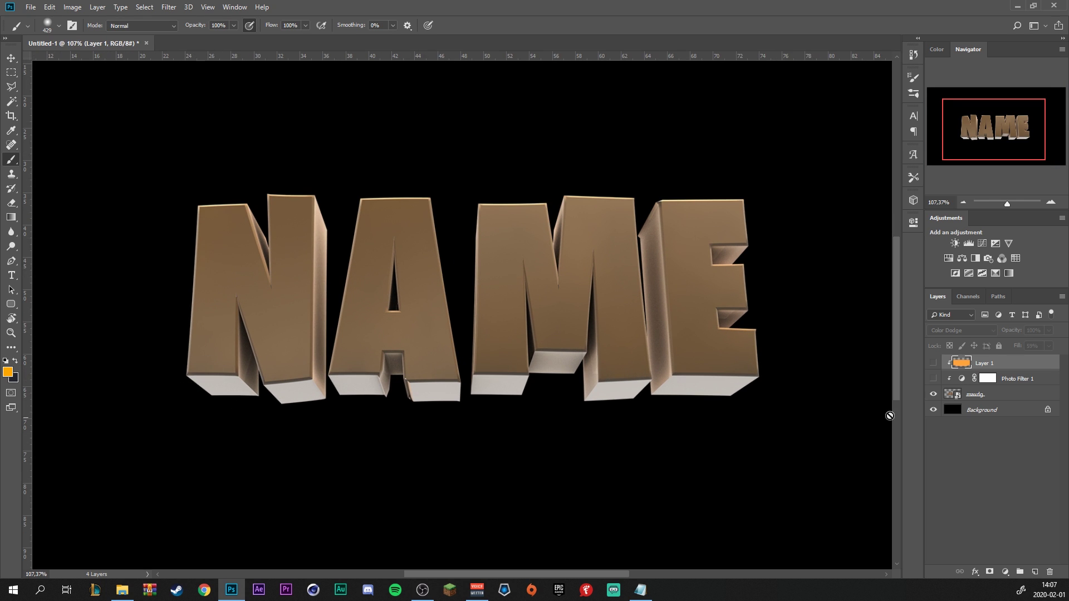
left_click(1009, 395)
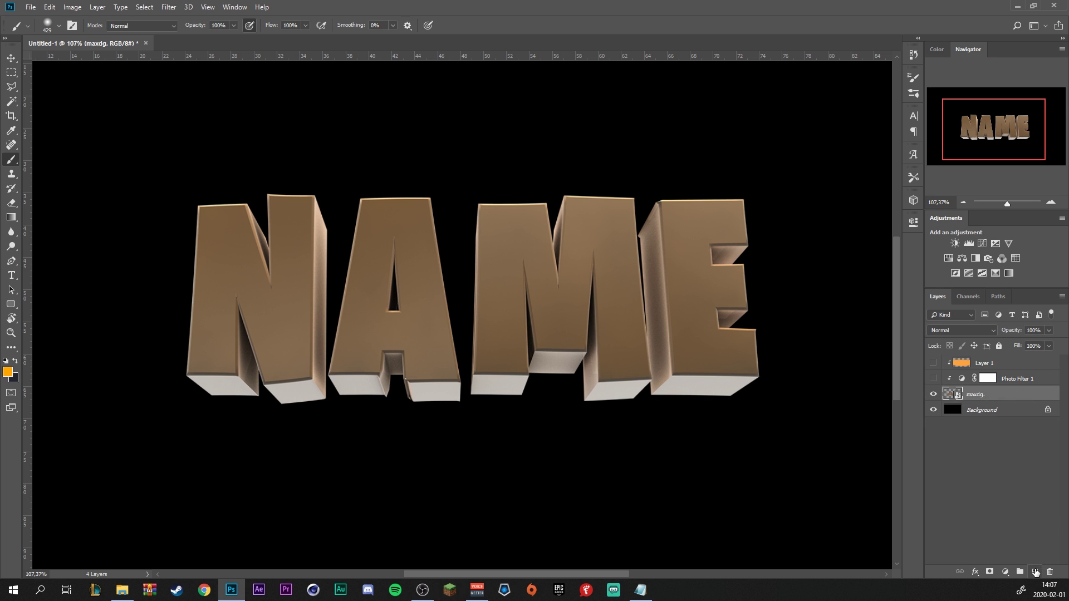
left_click(1034, 572)
- Select the bottom, inner and outer side faces of the letter N with the Polygonal Lasso tool, leaving out its front face
left_click(14, 86)
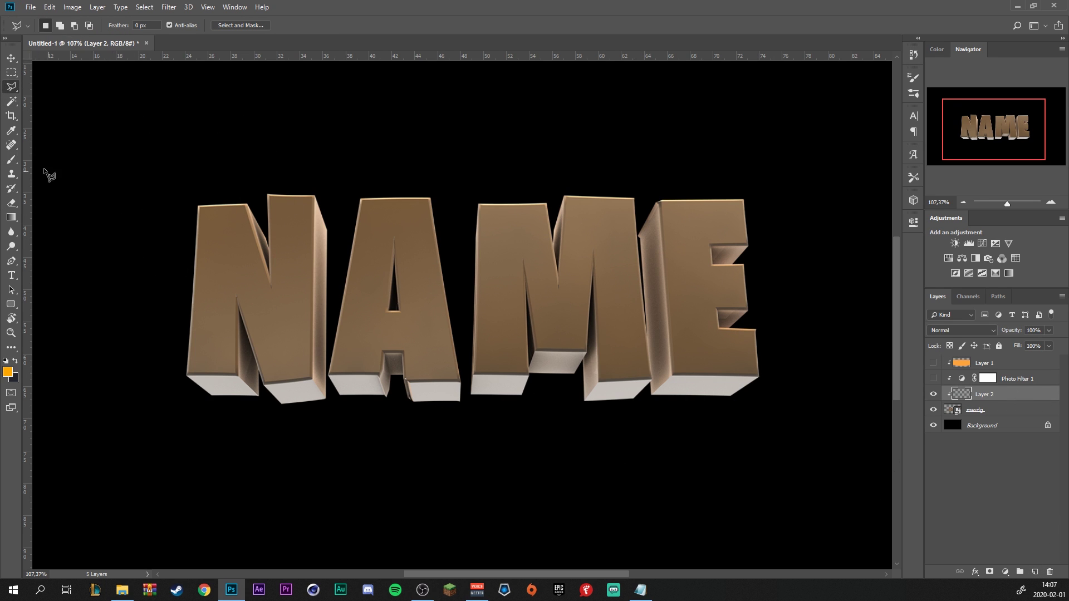
scroll(233, 362, "up", 5, "alt")
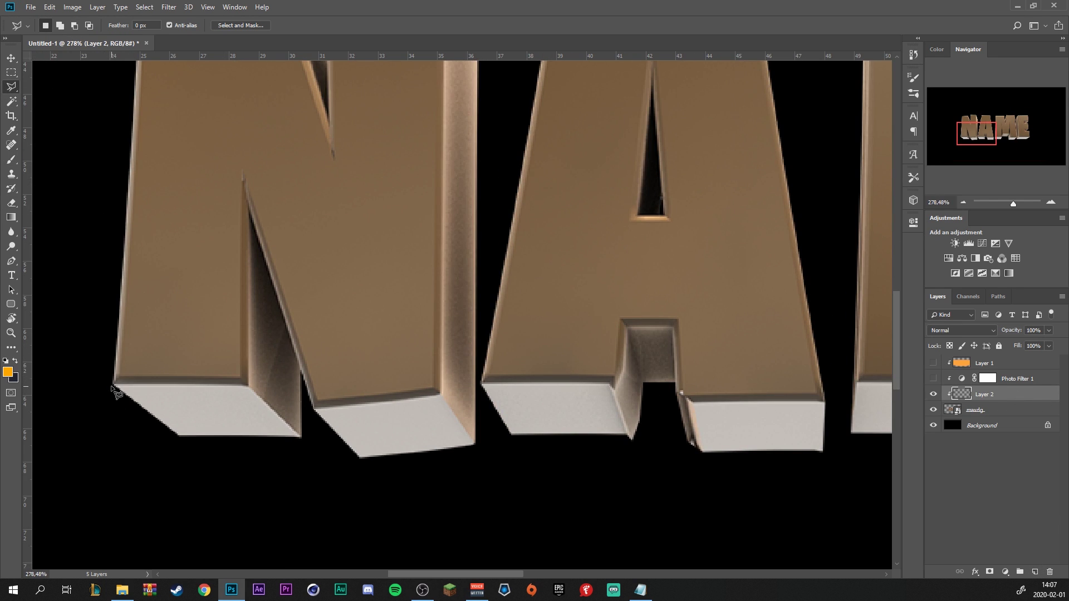
left_click(111, 384)
left_click(247, 385)
left_click(250, 210)
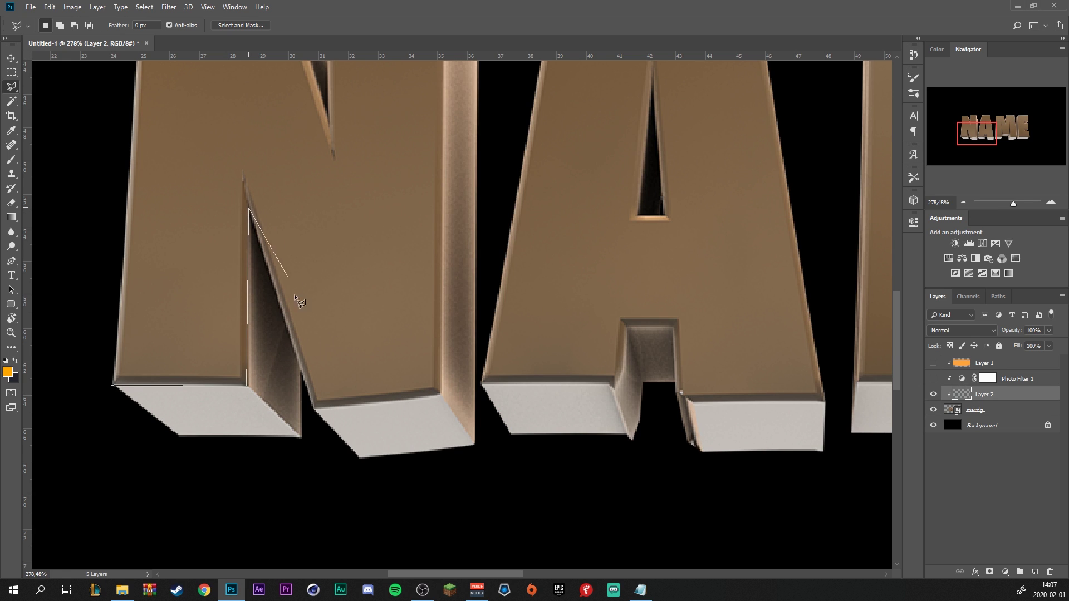
left_click(316, 411)
left_click(438, 396)
scroll(500, 112, "up", 3)
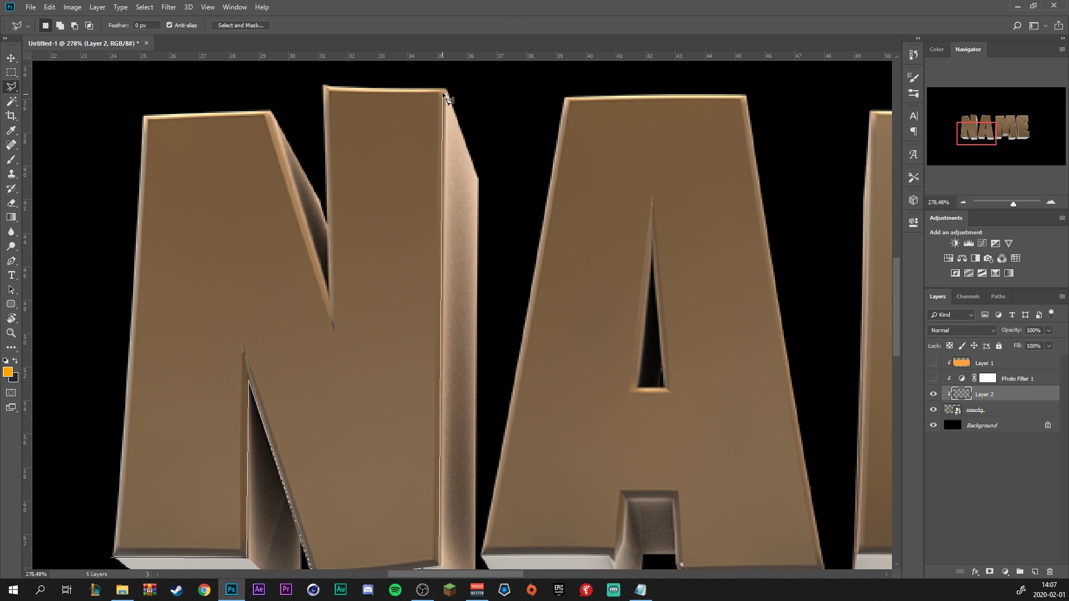
left_click(445, 88)
left_click(468, 89)
left_click(501, 159)
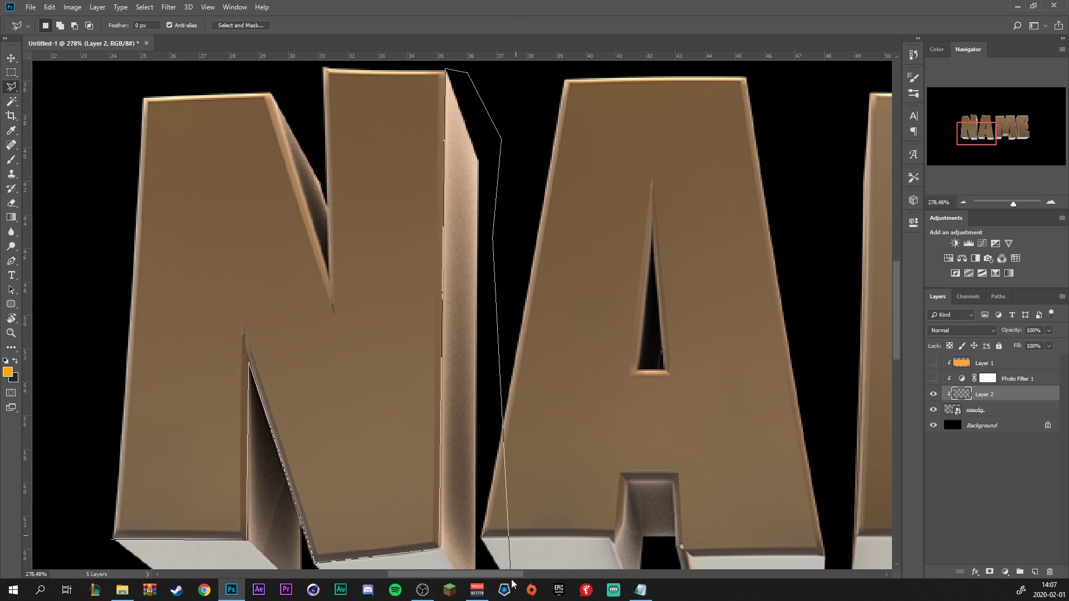
left_click(477, 440)
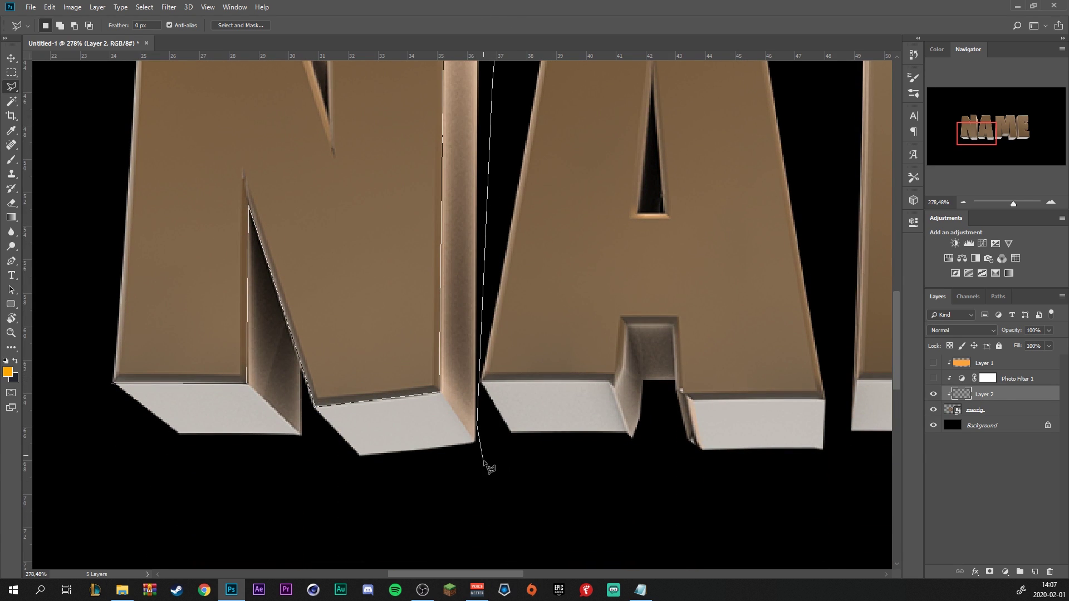
left_click(484, 460)
left_click(348, 514)
left_click(259, 498)
left_click(178, 477)
left_click(128, 454)
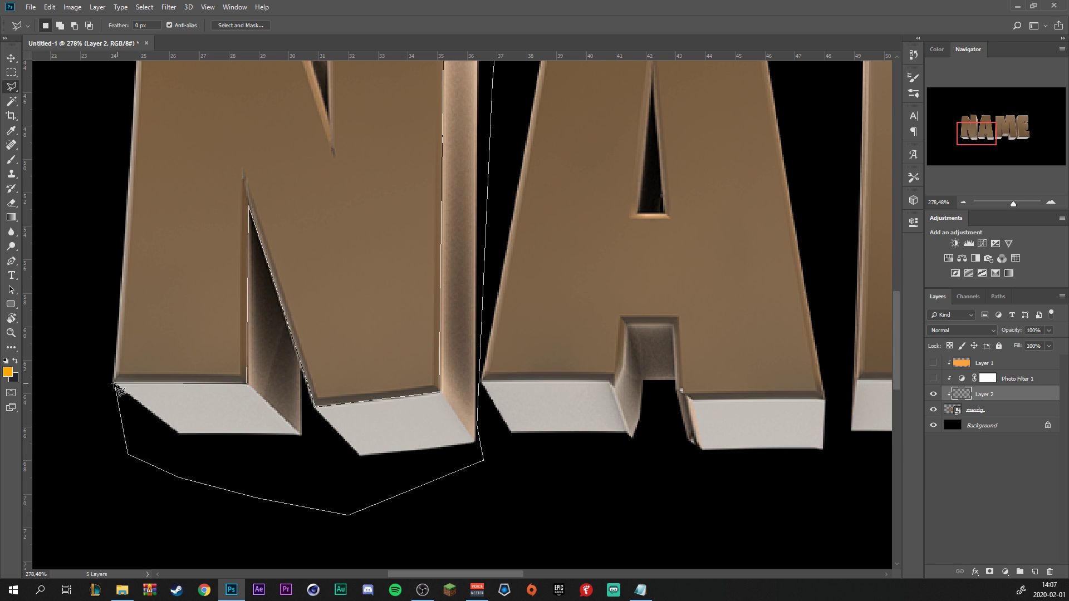
left_click(119, 389)
- Paint the selected side faces of the N orange, deselect, and change the layer's blend mode so the shading shows through
scroll(329, 438, "down", 5, "alt")
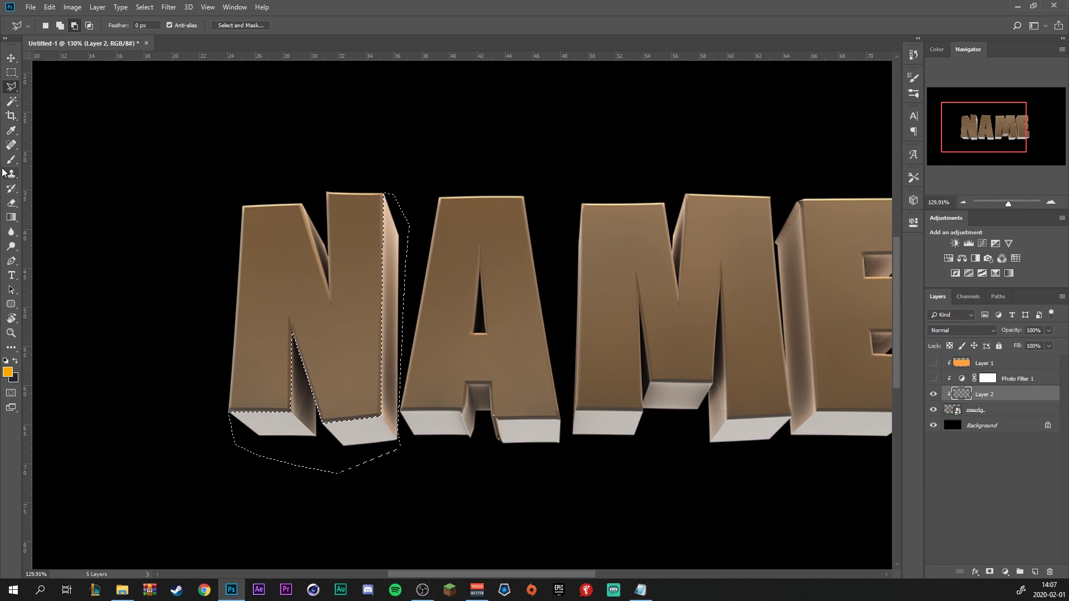
left_click(11, 160)
mouse_move(96, 227)
left_mouse_down()
mouse_move(167, 452)
mouse_move(311, 401)
left_mouse_up()
key("ctrl+d")
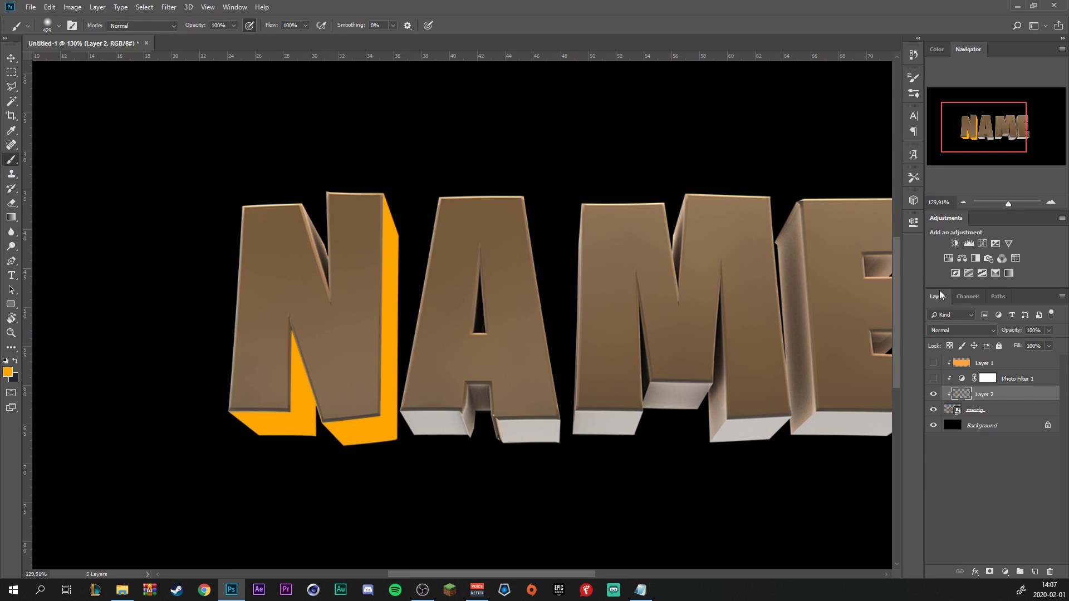
scroll(957, 330, "down", 12)
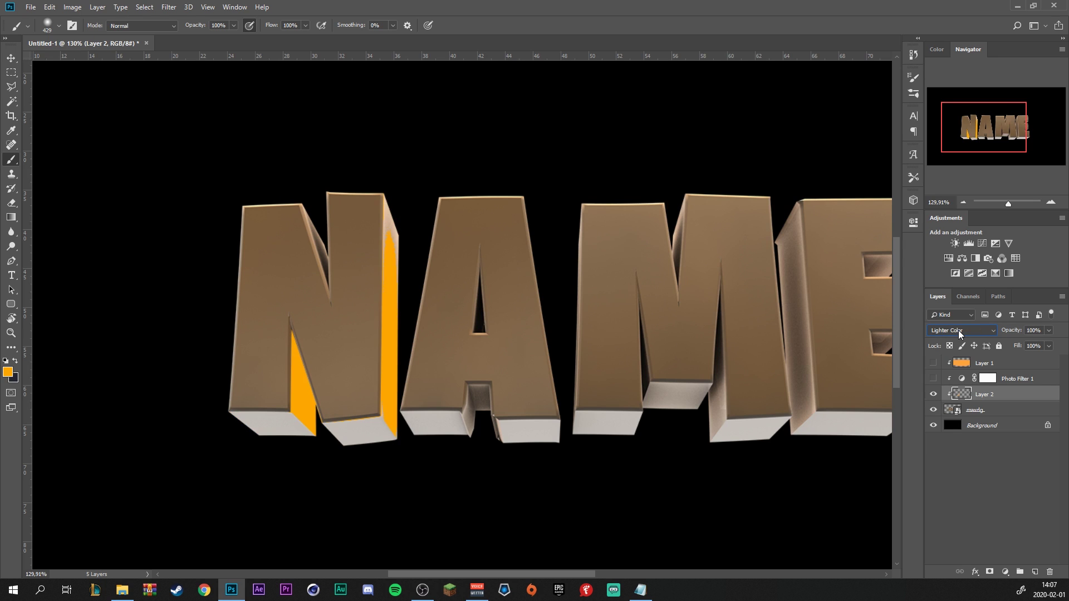
- Try shifting the maxdg layer's hue to +180 with Hue/Saturation
left_click(999, 410)
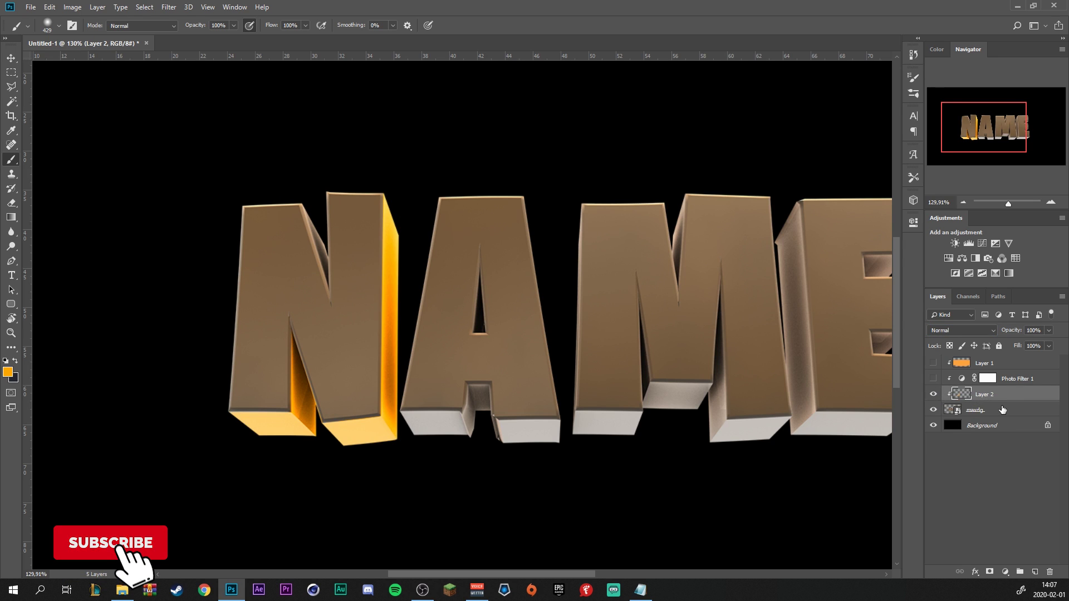
key("ctrl+u")
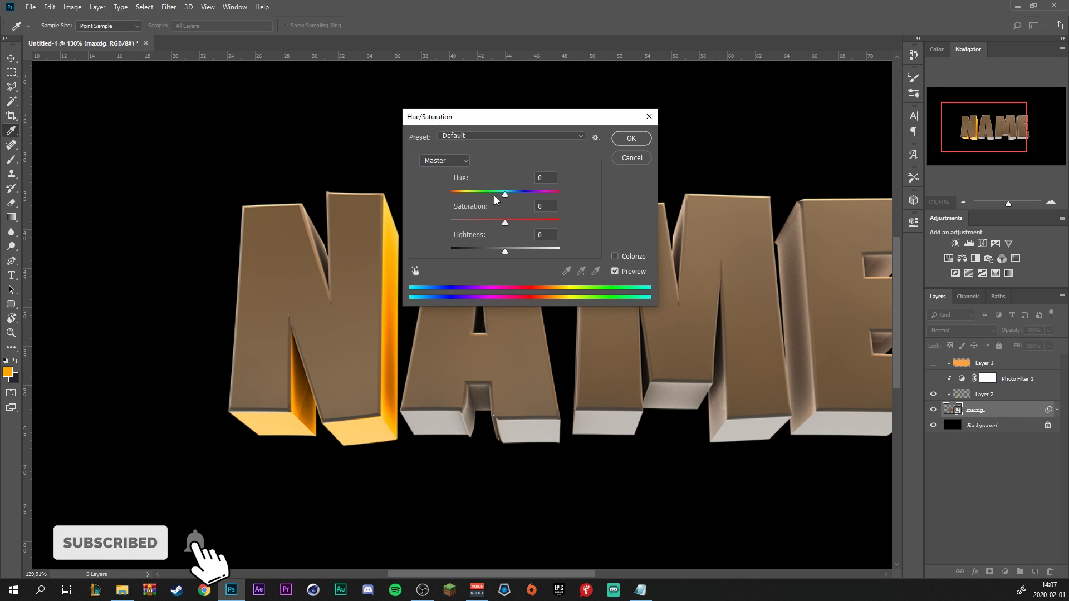
left_click_drag(505, 194, 558, 194)
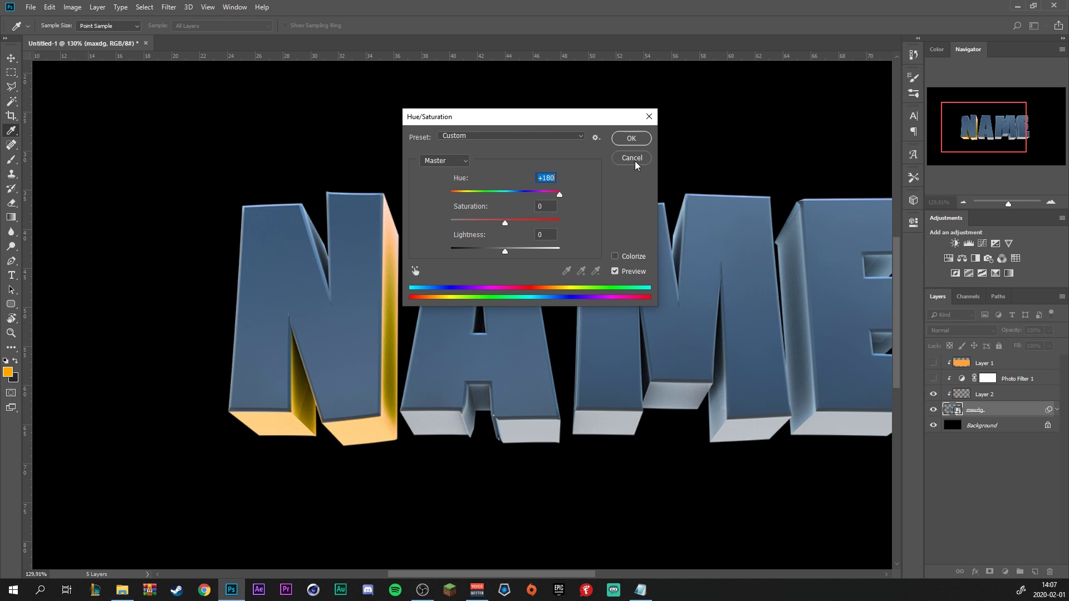
left_click(631, 157)
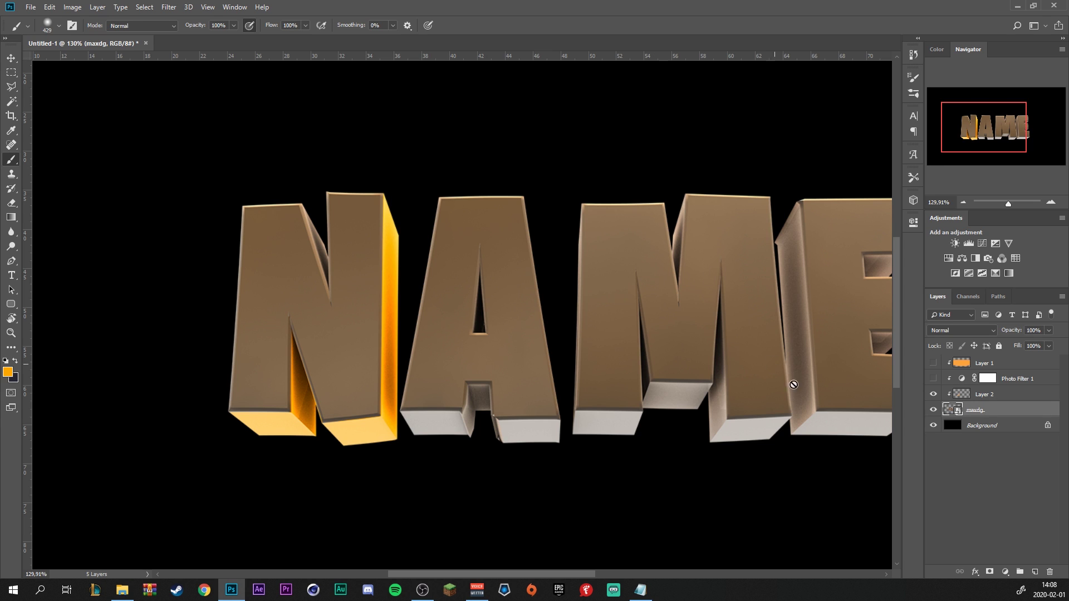
- Hide the layer with the painted N sides and show the Photo Filter and the Color Dodge layer again
left_click(933, 394)
left_click(932, 378)
left_click(933, 363)
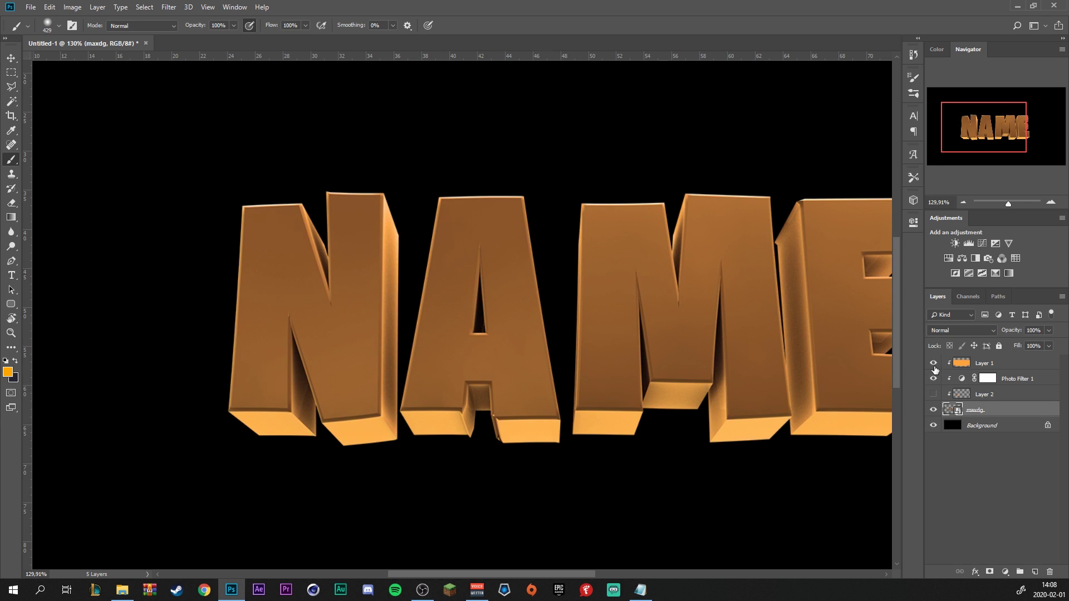
key("ctrl+0")
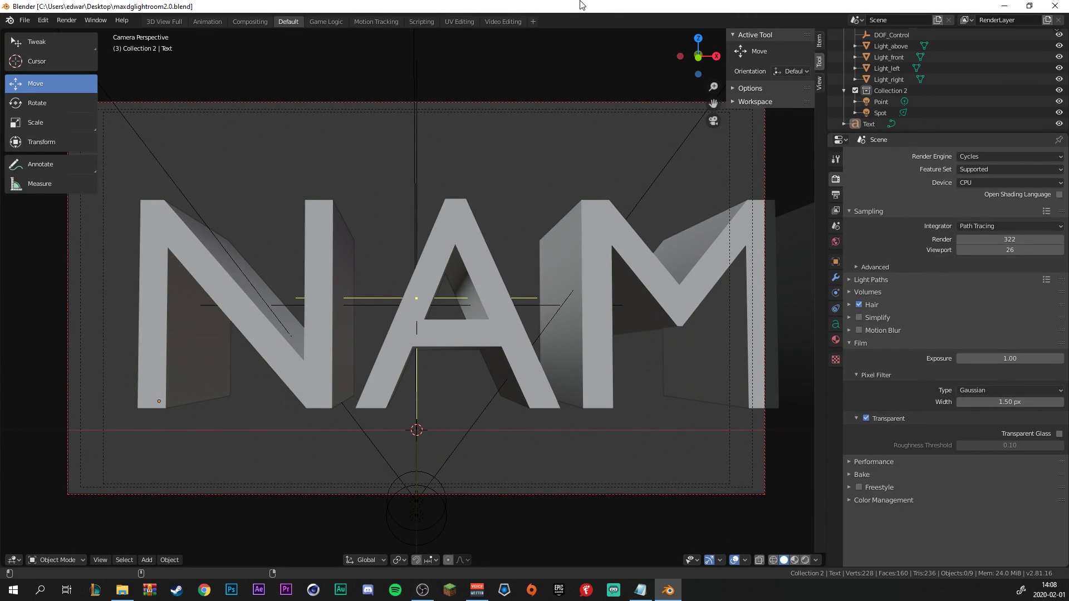
- Clear the existing letters of the 3D text object in Edit Mode, enter NAME as its content, and return to Object Mode
left_click(580, 277)
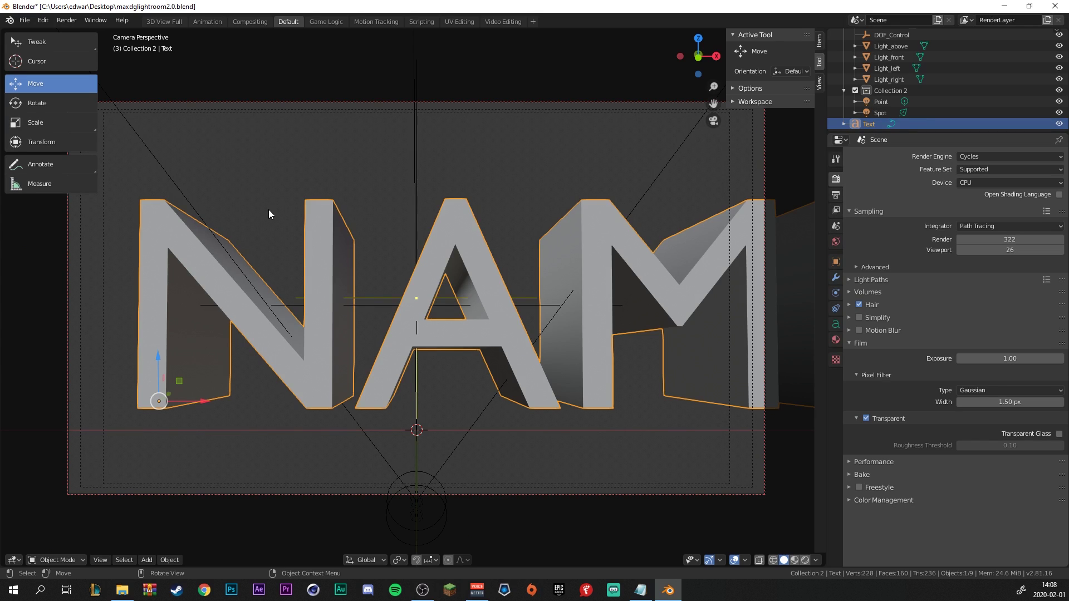
key("Tab")
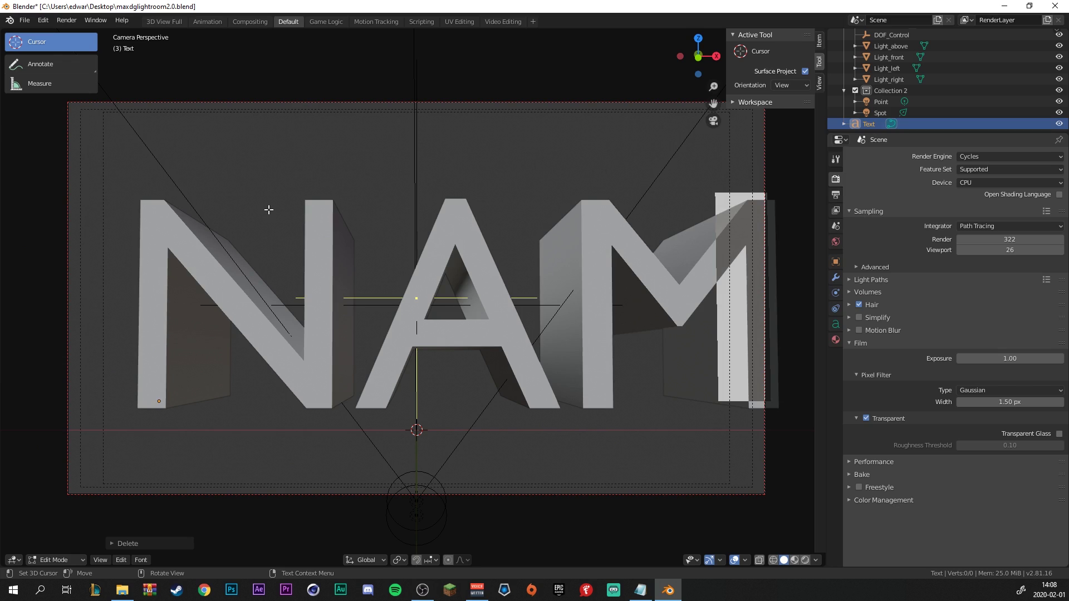
key("BackSpace")
key("BackSpace")
key("BackSpace")
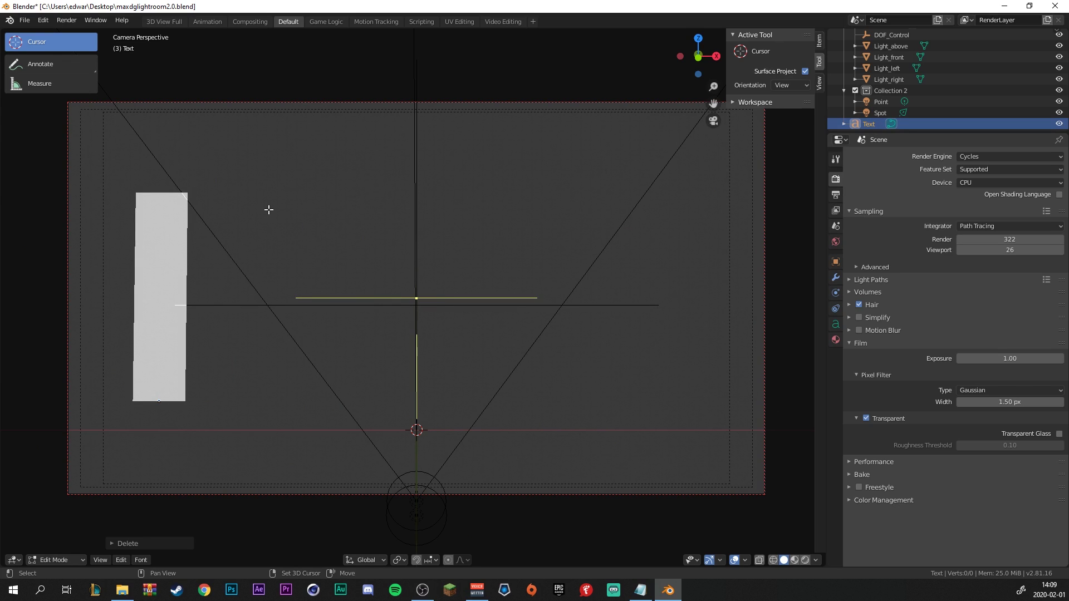
type("NAM")
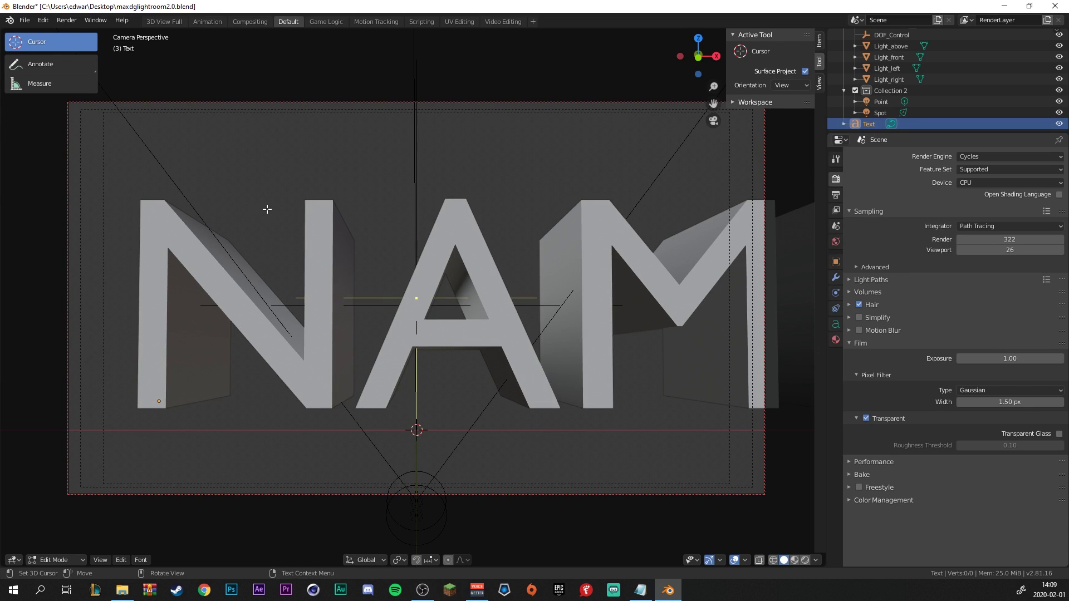
left_click(222, 293)
key("BackSpace")
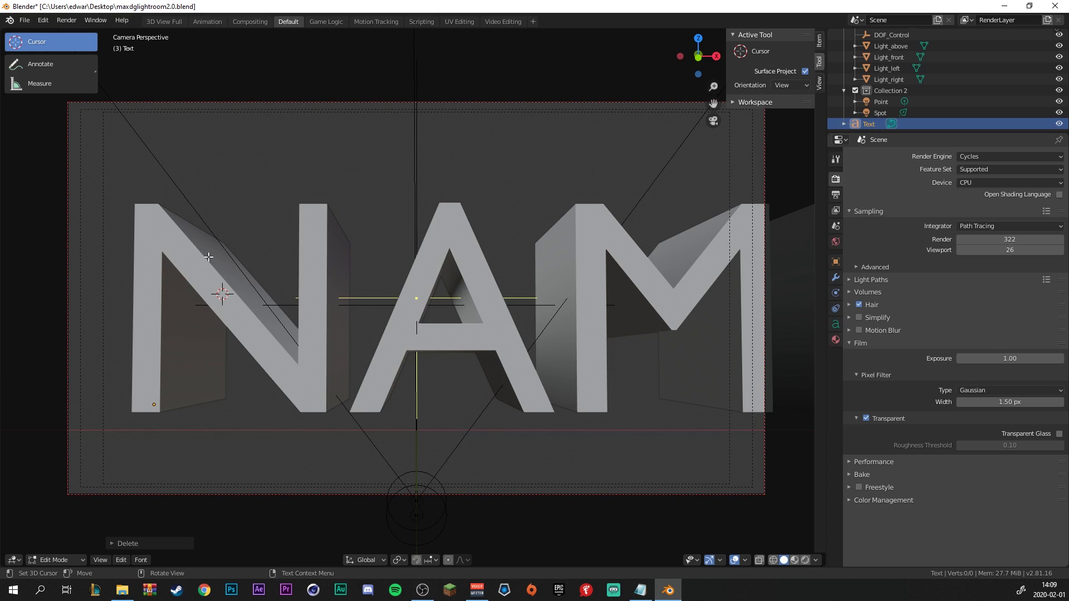
key("Tab")
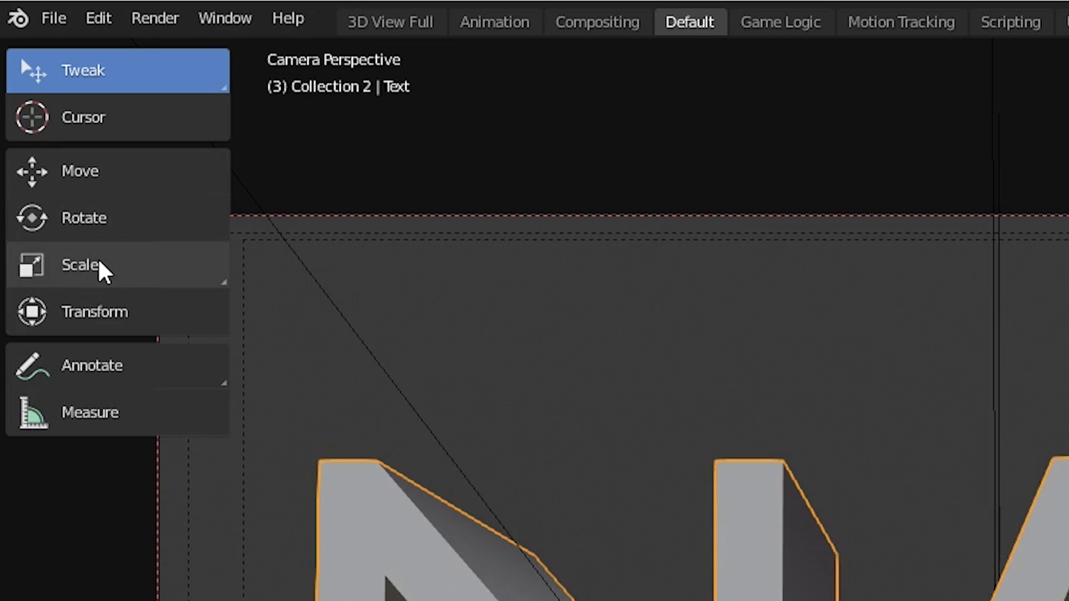
- Scale the NAME text down uniformly and move it to the middle of the camera frame so all four letters fit
left_click(103, 266)
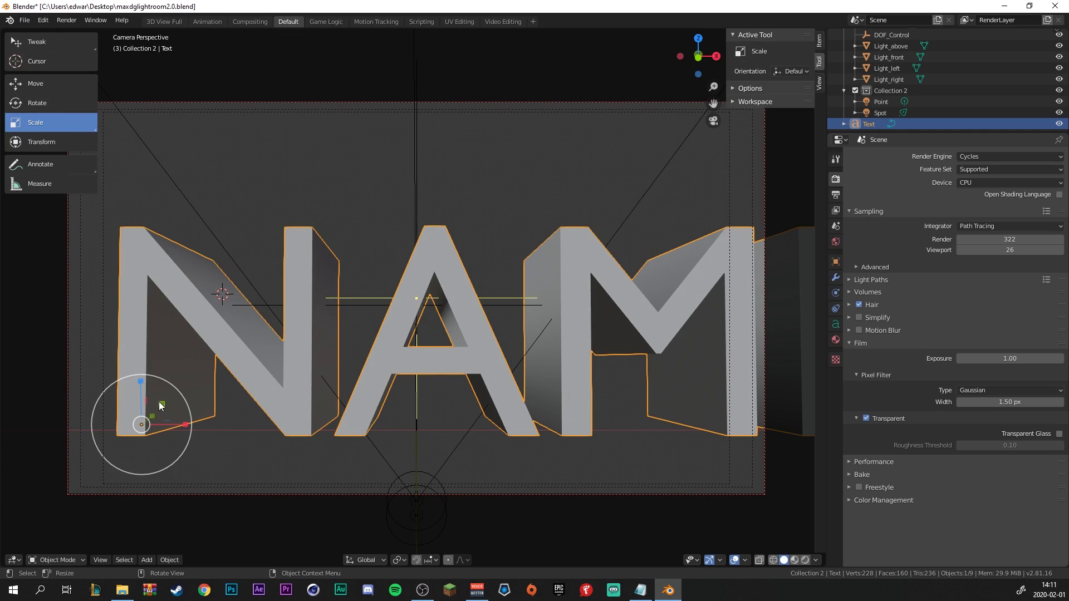
left_click_drag(161, 406, 153, 417)
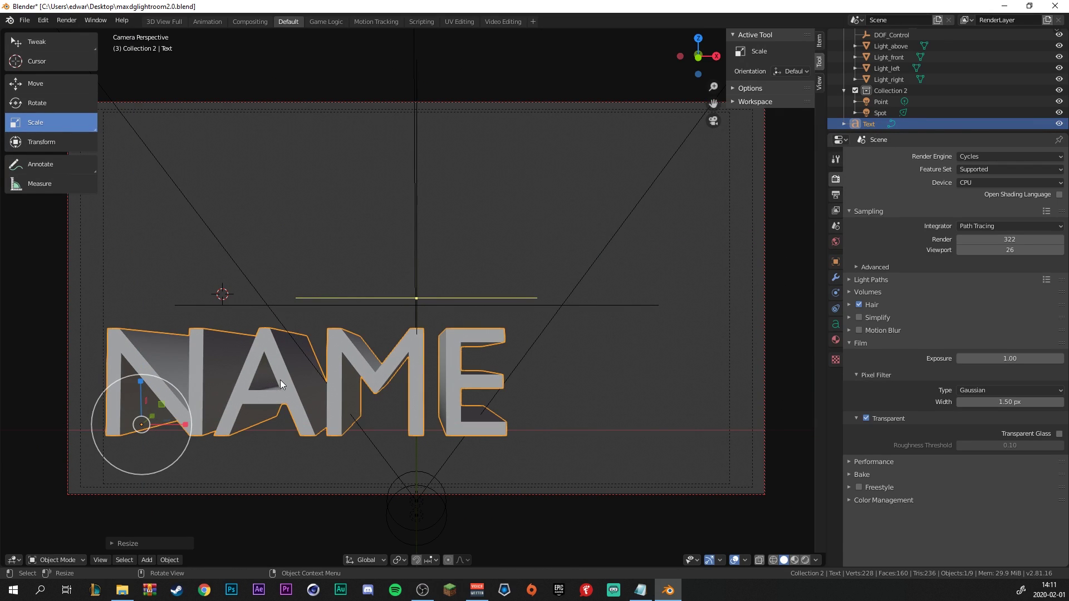
left_click(39, 83)
key("g")
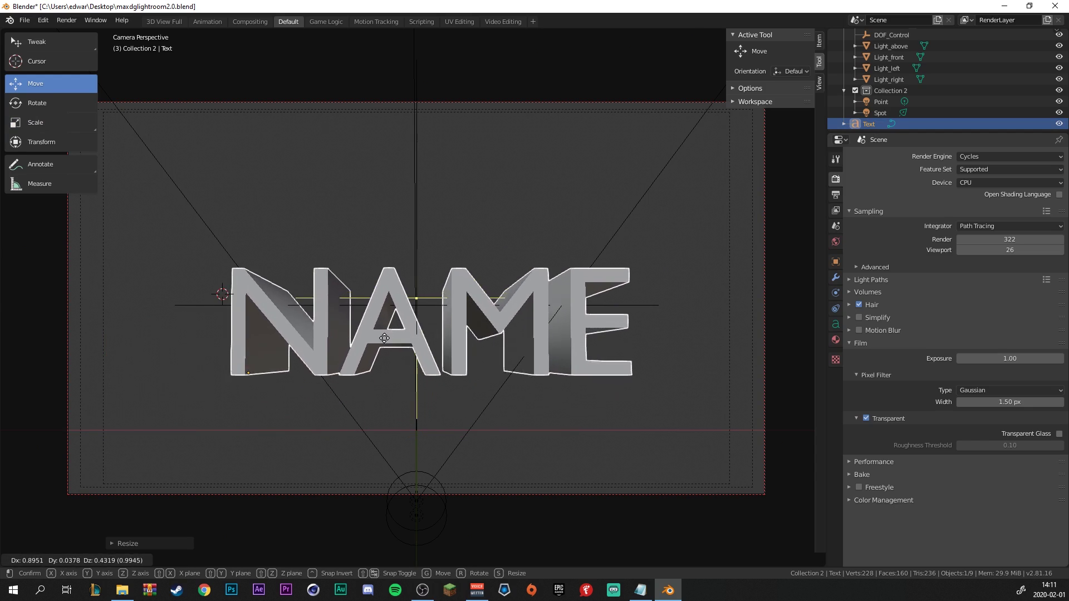
left_click(482, 304)
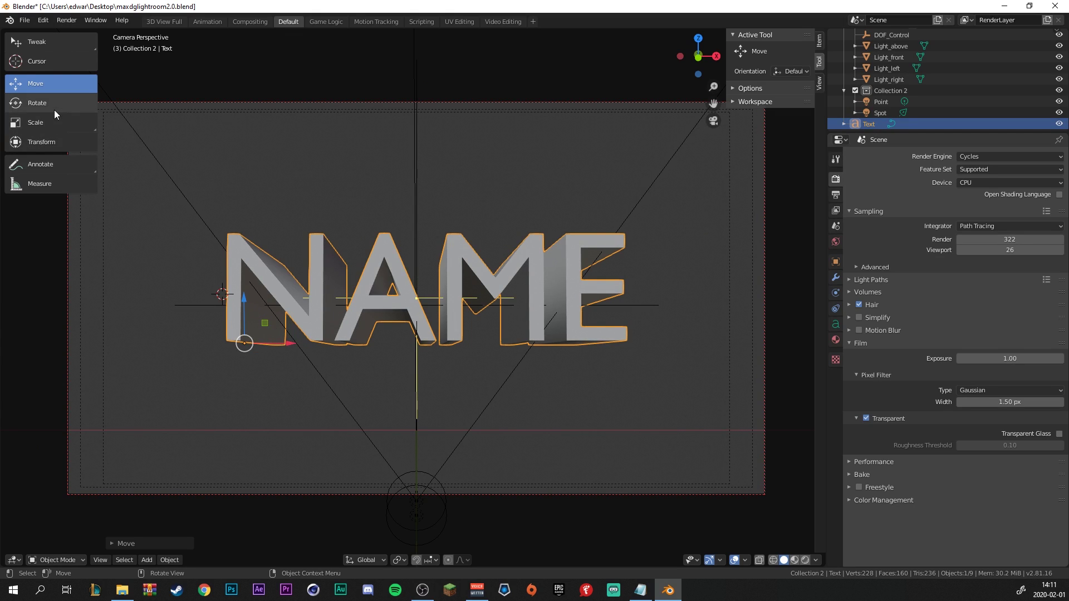
left_click(50, 125)
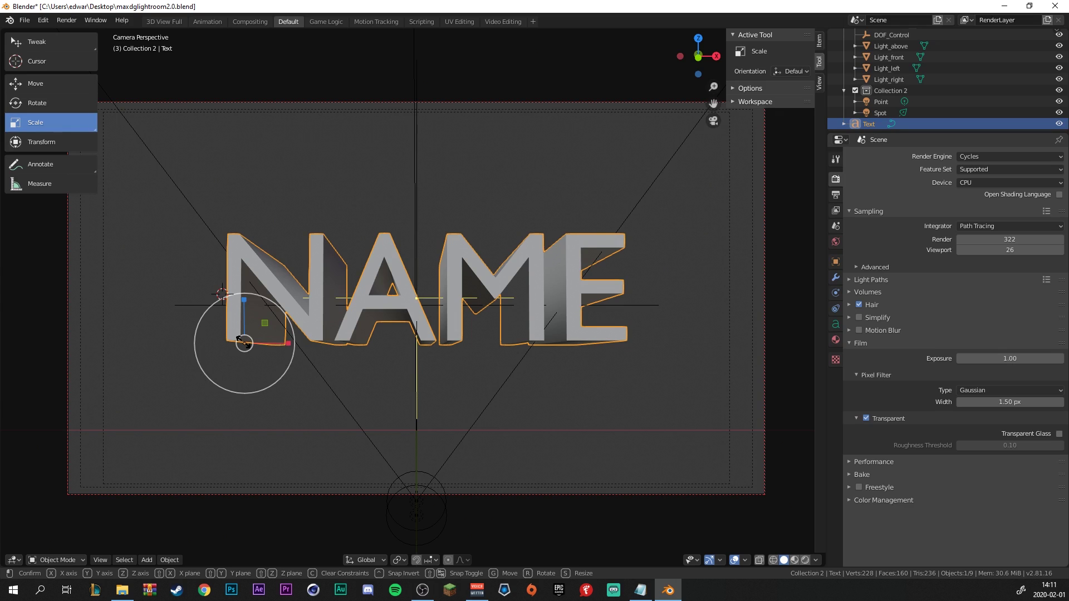
mouse_move(241, 351)
left_mouse_down()
mouse_move(242, 338)
mouse_move(167, 378)
mouse_move(239, 338)
mouse_move(234, 363)
mouse_move(240, 340)
mouse_move(137, 347)
mouse_move(244, 359)
left_mouse_up()
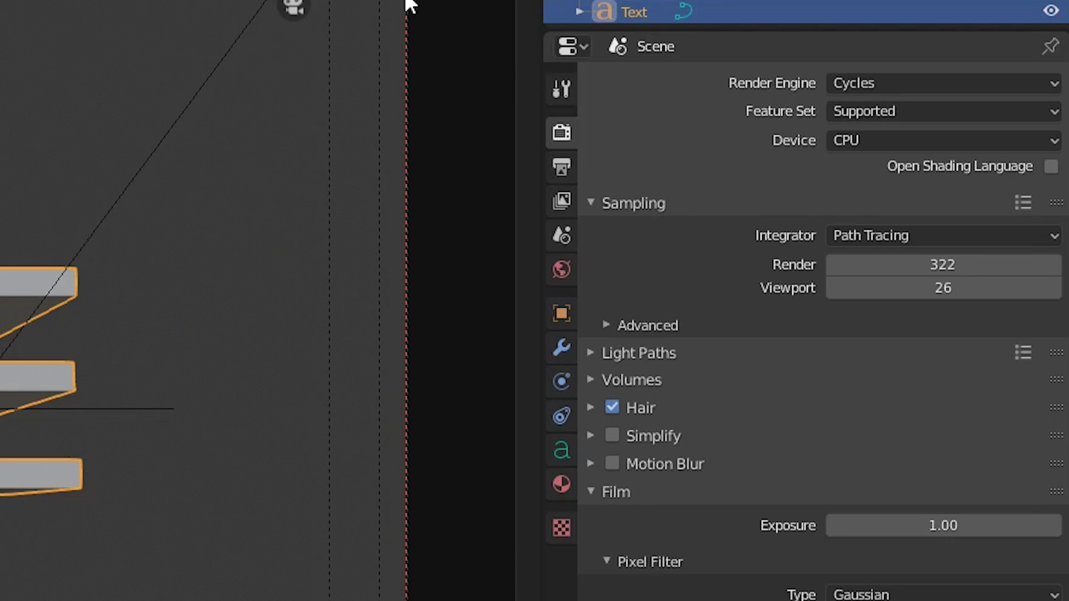
- Show the text object's font settings and choose LuckiestGuy-Regular as the regular font
left_click(567, 449)
scroll(683, 409, "down", 3)
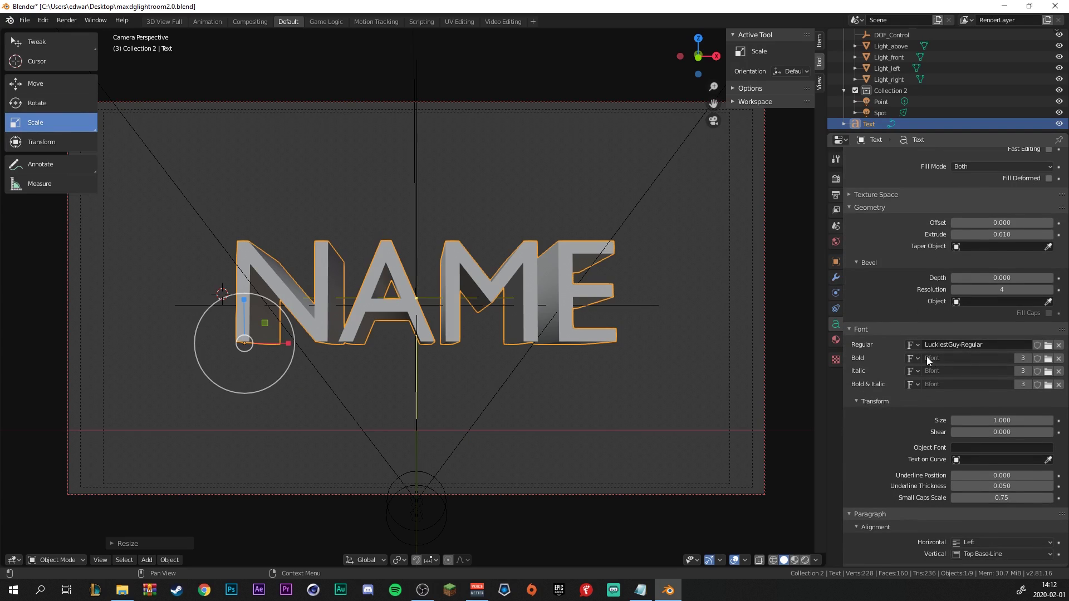
left_click(944, 344)
left_click(912, 345)
left_click(913, 344)
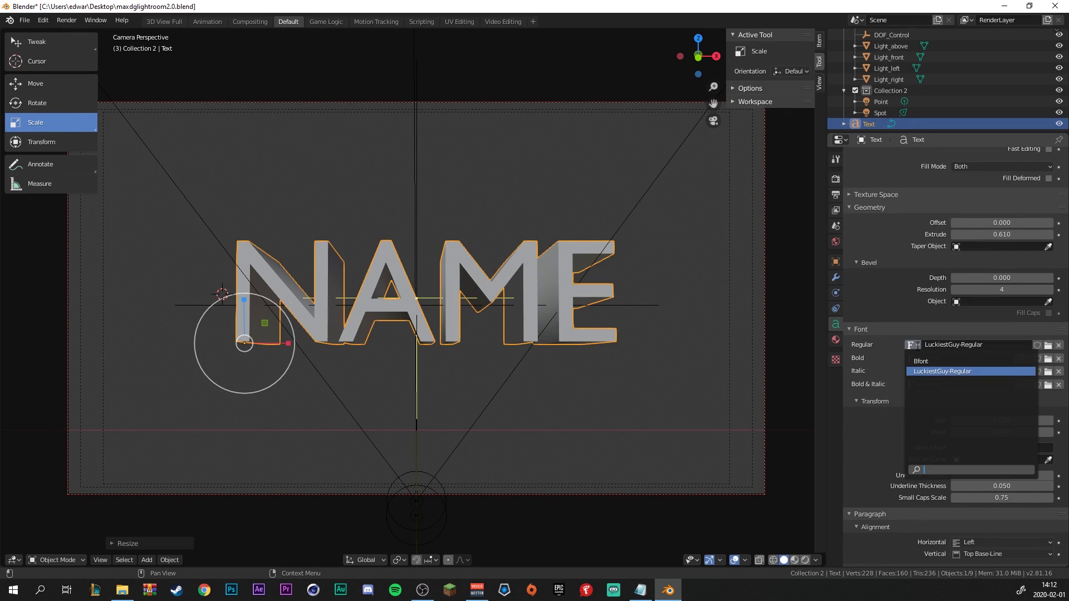
left_click(953, 374)
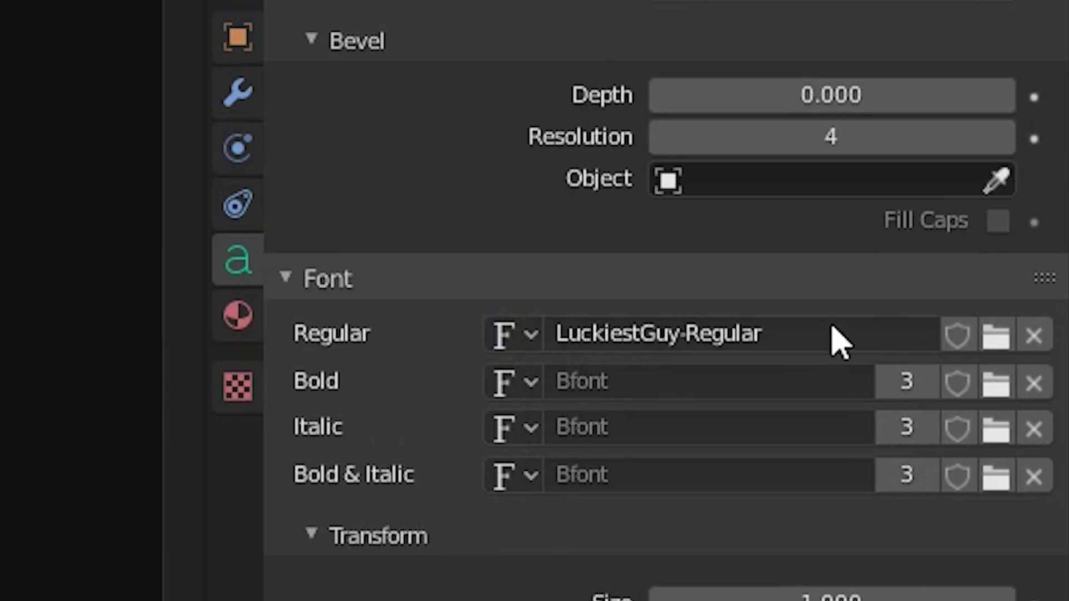
- Load AVENGEANCE MIGHTIEST AVENGER.ttf from C:\Windows\Fonts as the text's regular font
left_click(996, 337)
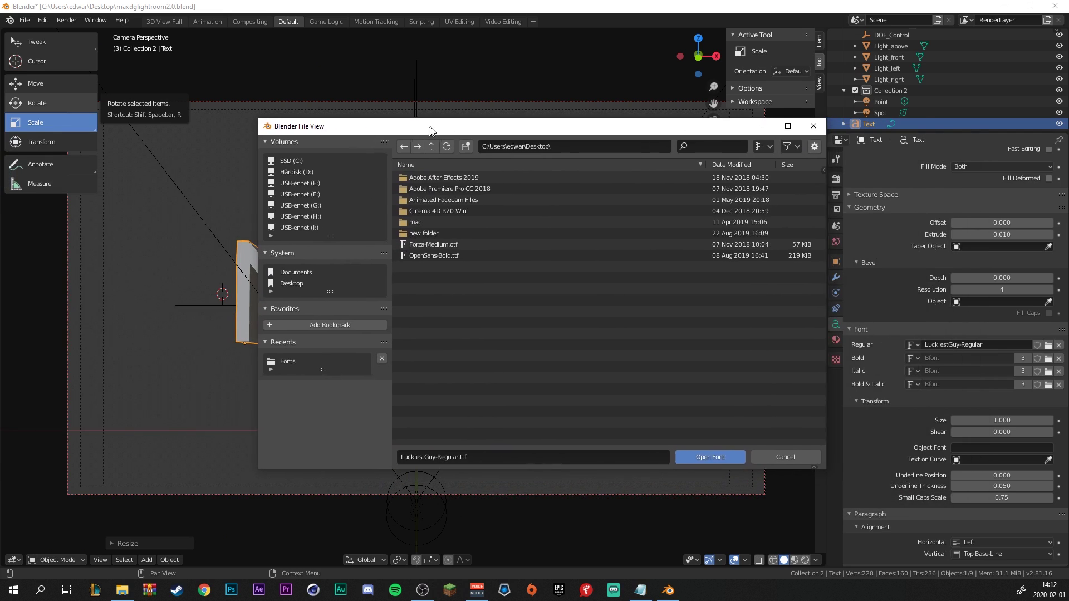
left_click_drag(430, 130, 387, 127)
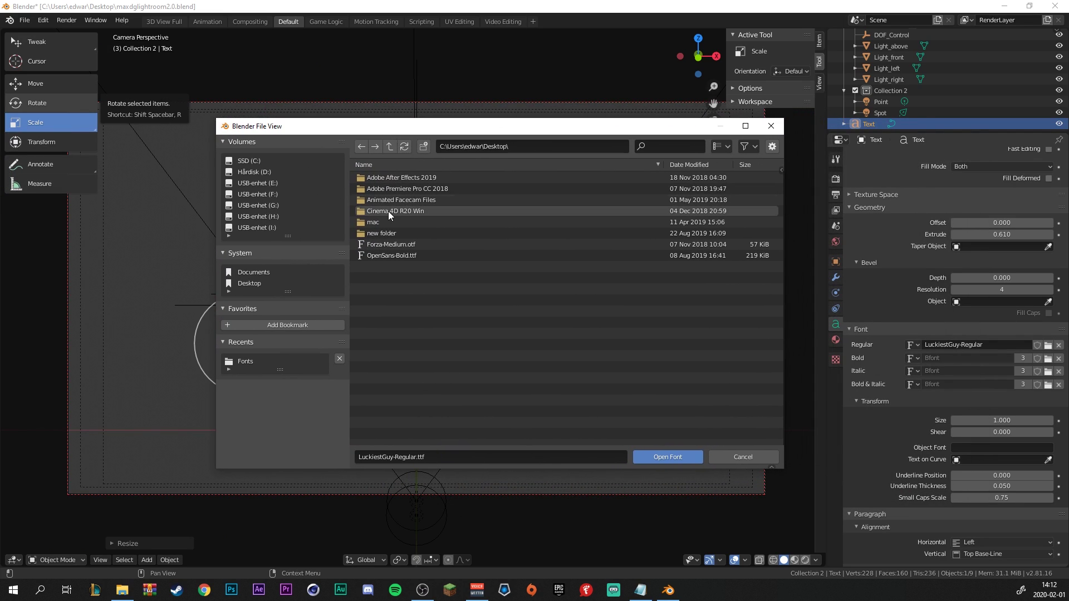
left_click(248, 160)
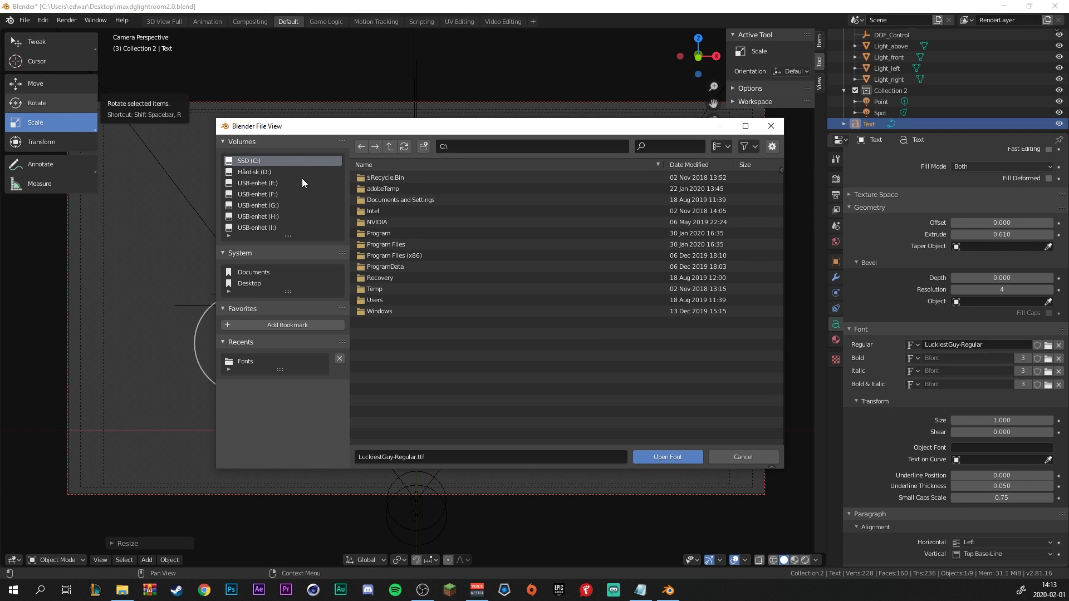
double_click(392, 311)
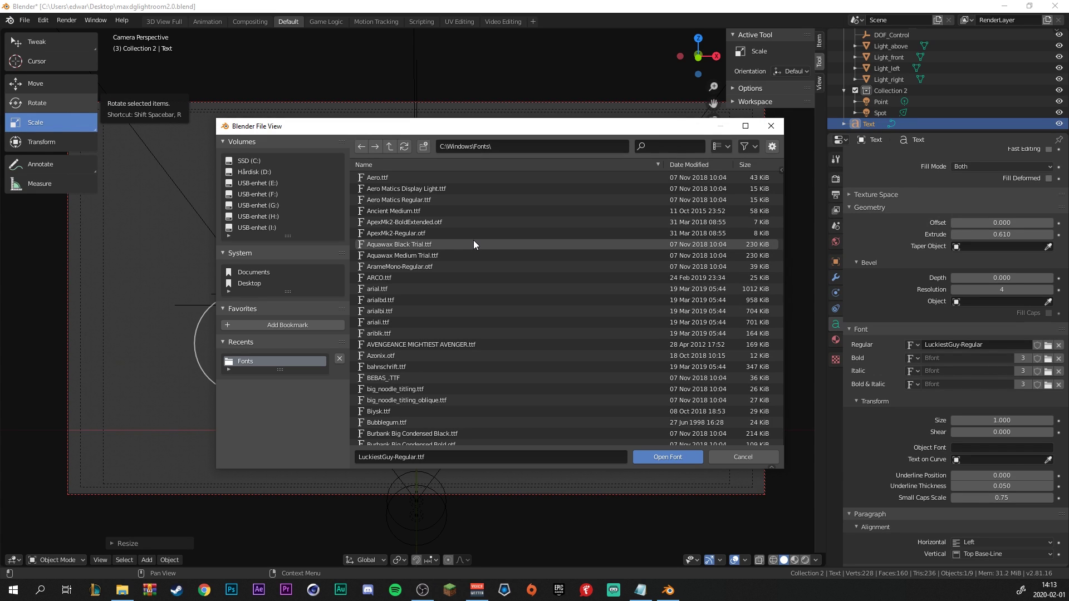
scroll(443, 334, "down", 6)
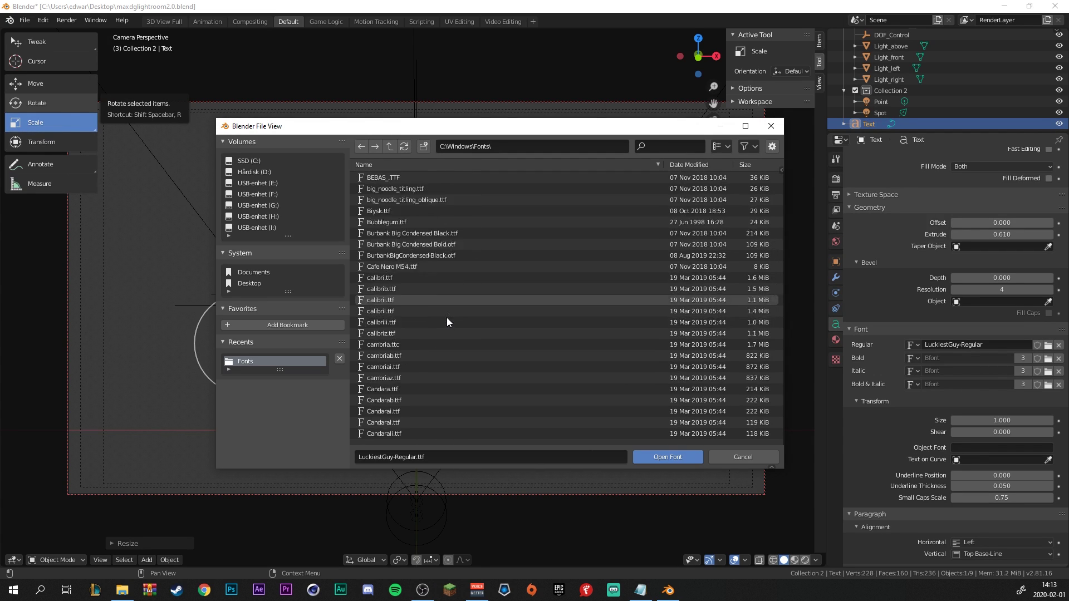
scroll(449, 310, "up", 4)
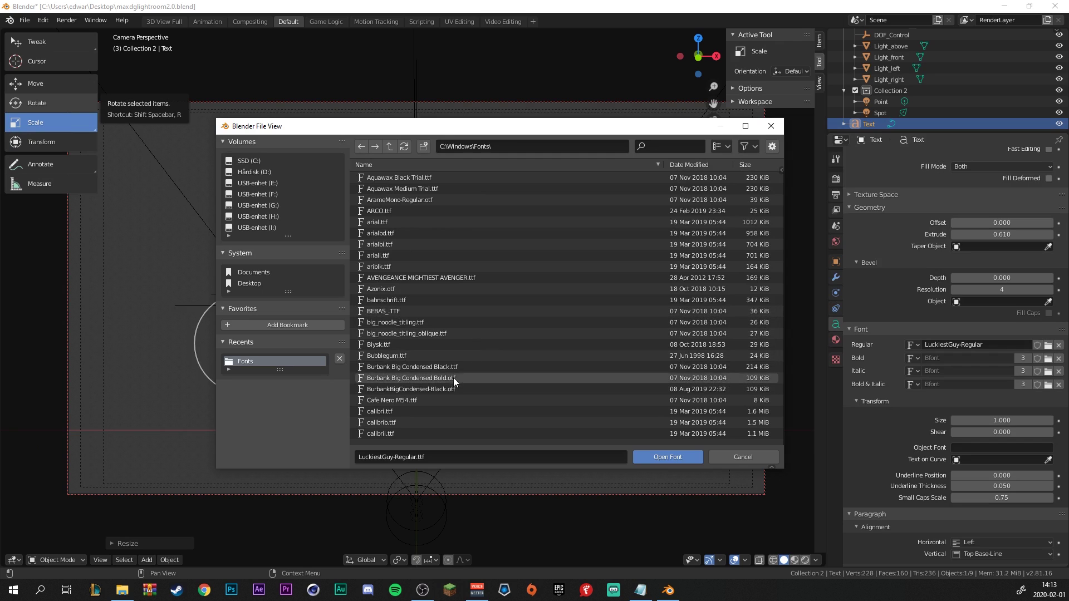
left_click(391, 278)
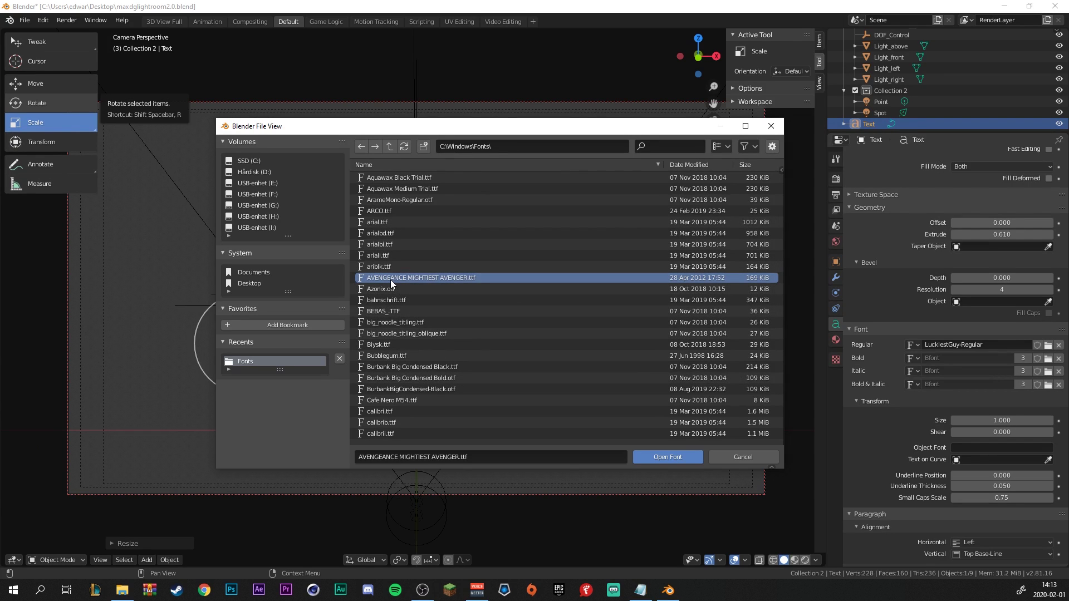
left_click(682, 457)
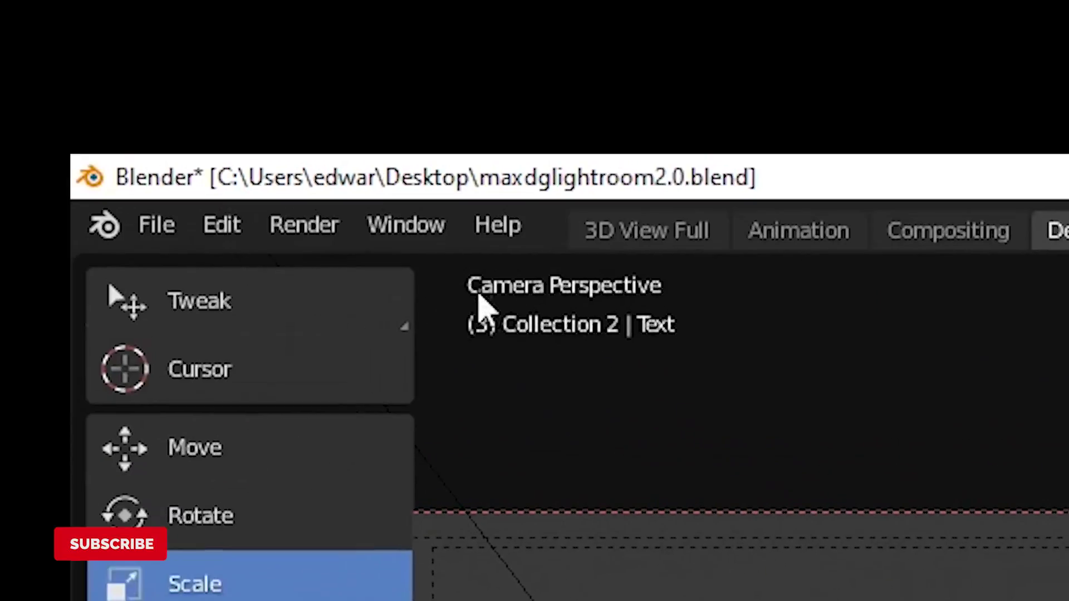
- Render the active scene as a still image and minimize the finished render window
left_click(69, 20)
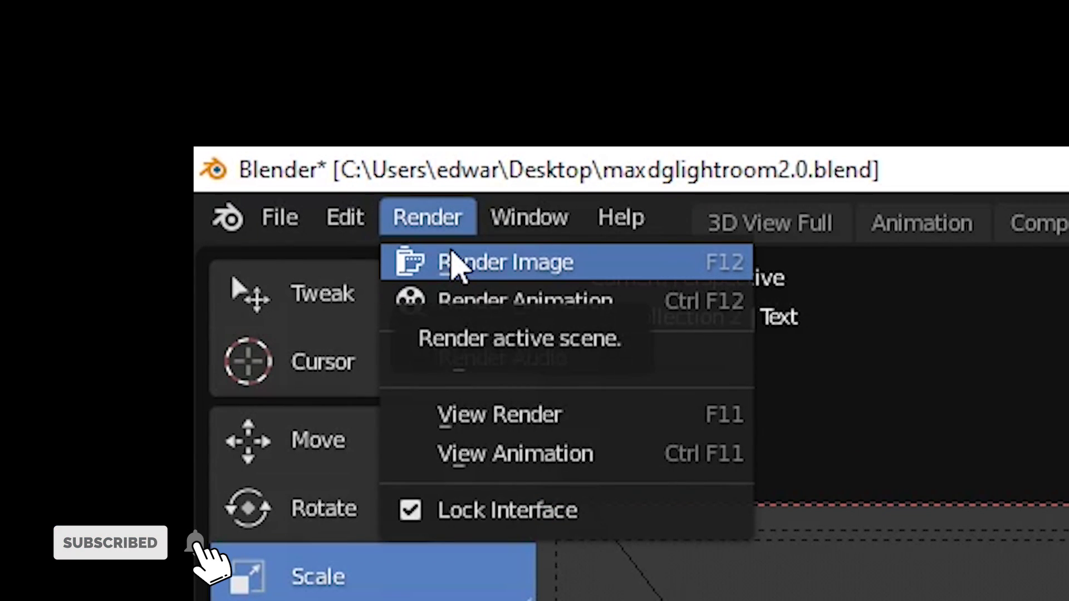
left_click(453, 262)
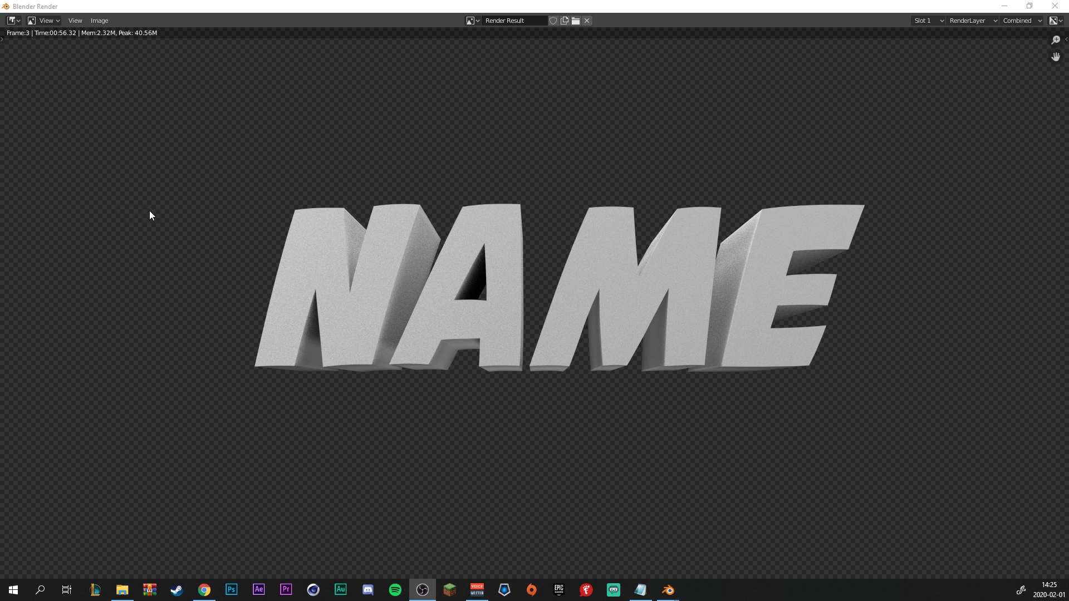
left_click(1003, 7)
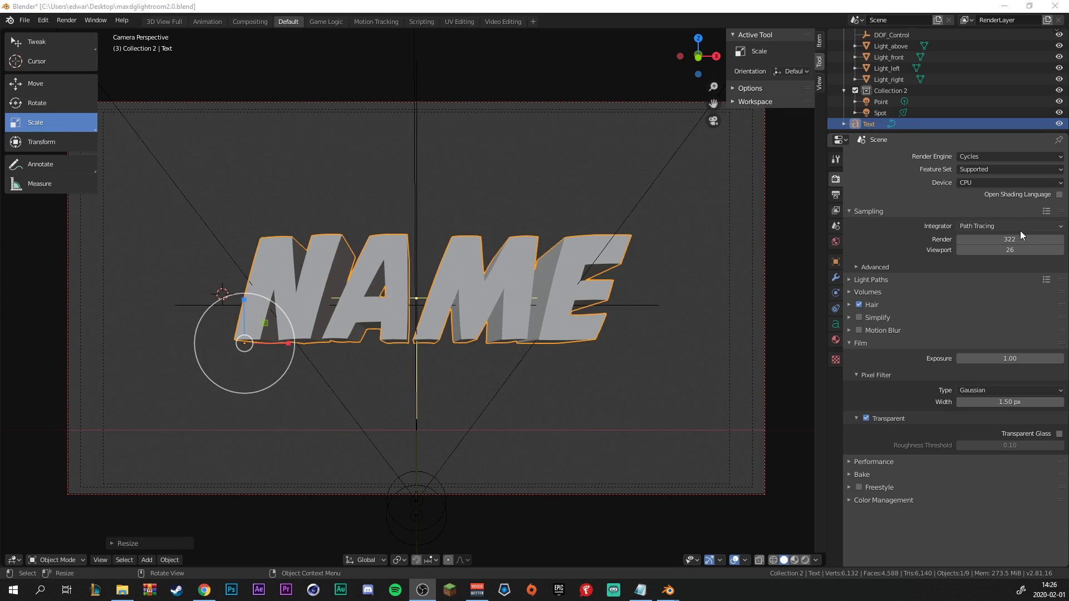
- Bring back the render window and save a copy of the rendered image as a PNG on the Hårdisk (D:) drive
mouse_move(668, 590)
left_click(712, 559)
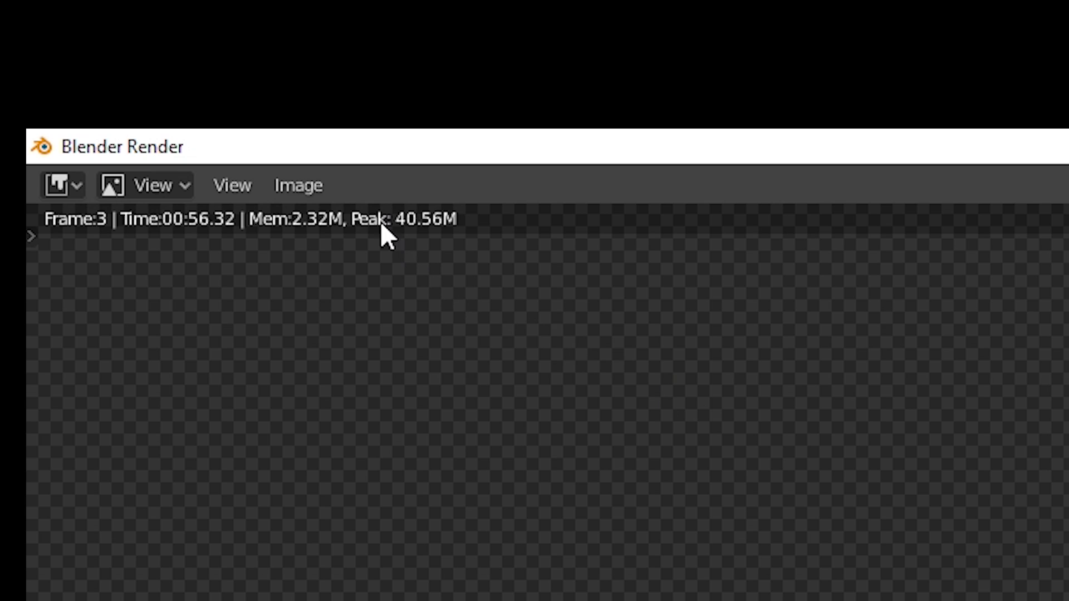
left_click(100, 21)
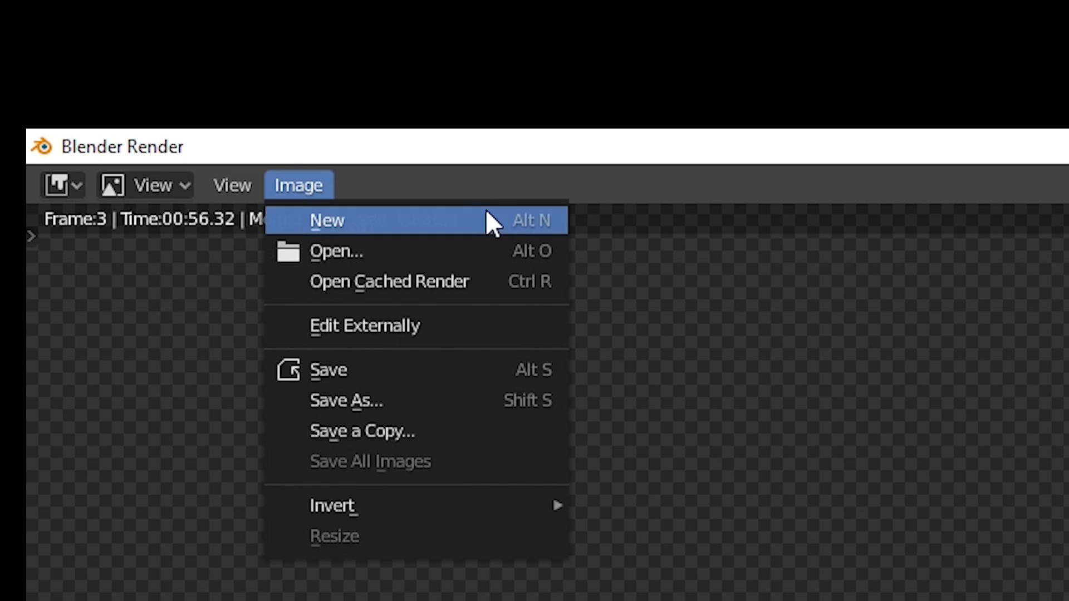
left_click(457, 431)
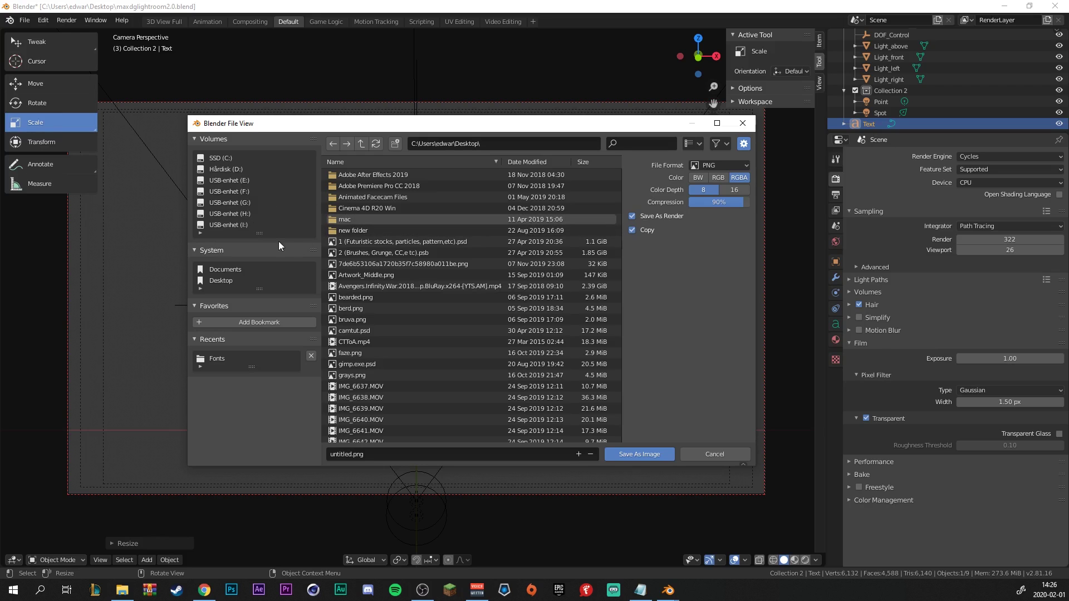
left_click(227, 169)
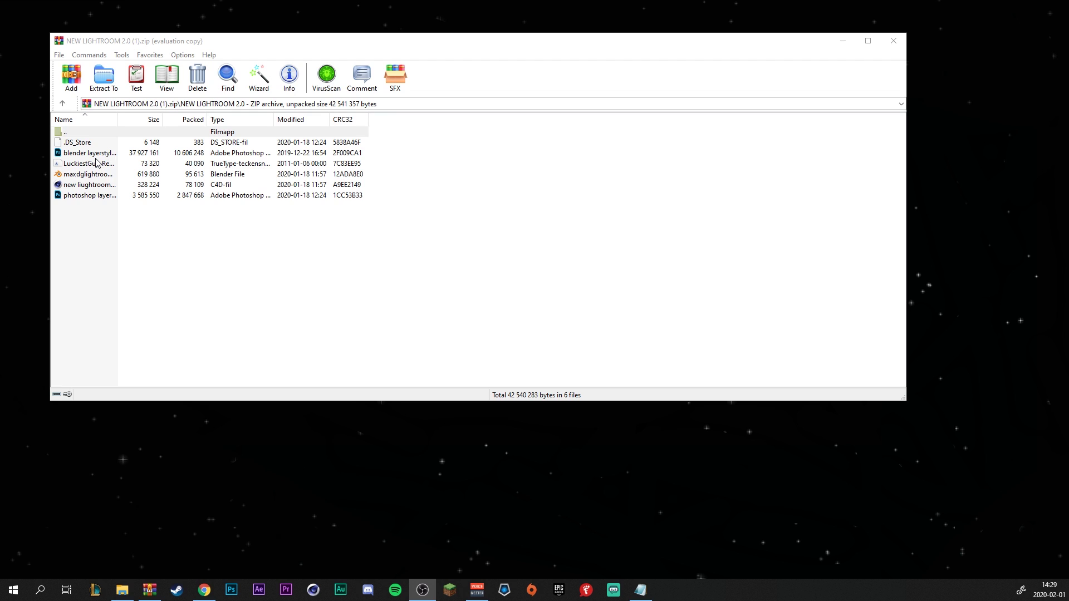
- Open the layer styles PSD from the NEW LIGHTROOM 2.0 archive in Photoshop, show the maxdg copy 4 layer and hide the untitled layer
double_click(96, 154)
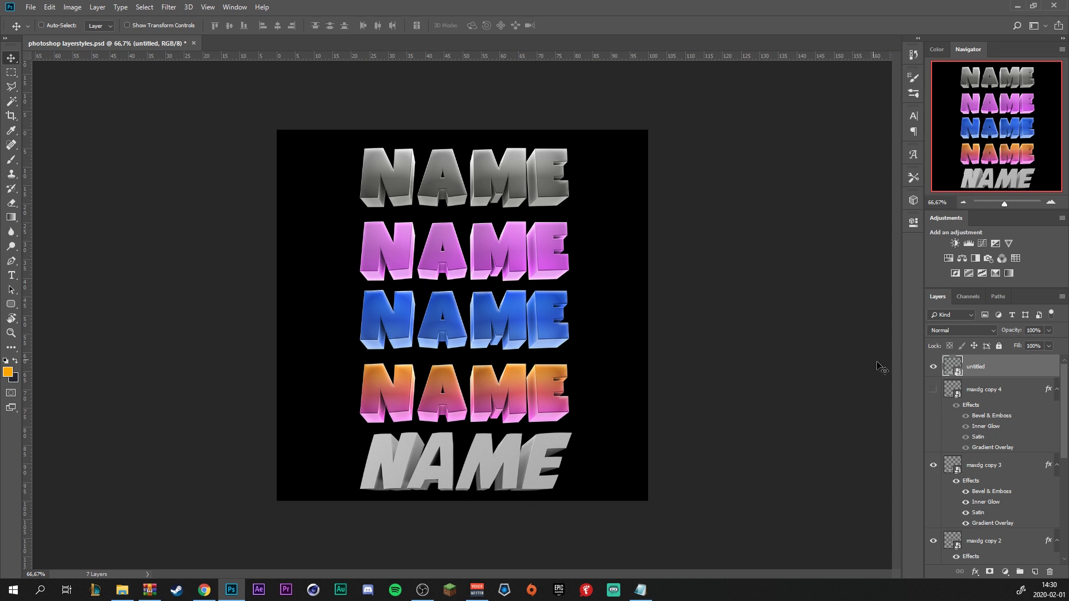
left_click(933, 388)
left_click(933, 366)
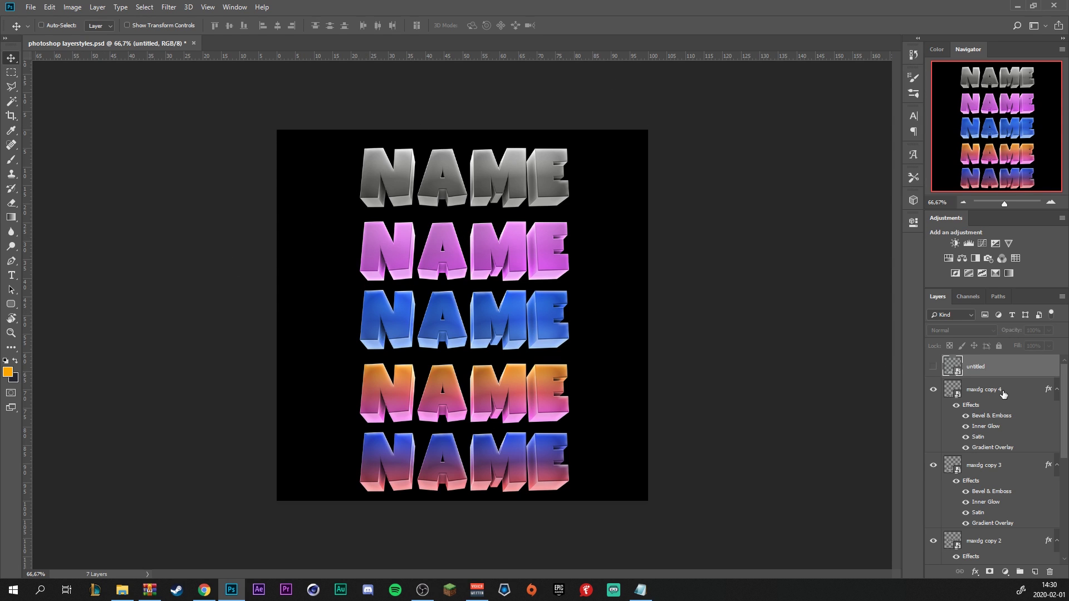
- Copy the layer style from the maxdg copy 4 layer and paste it onto the untitled layer
right_click(1021, 394)
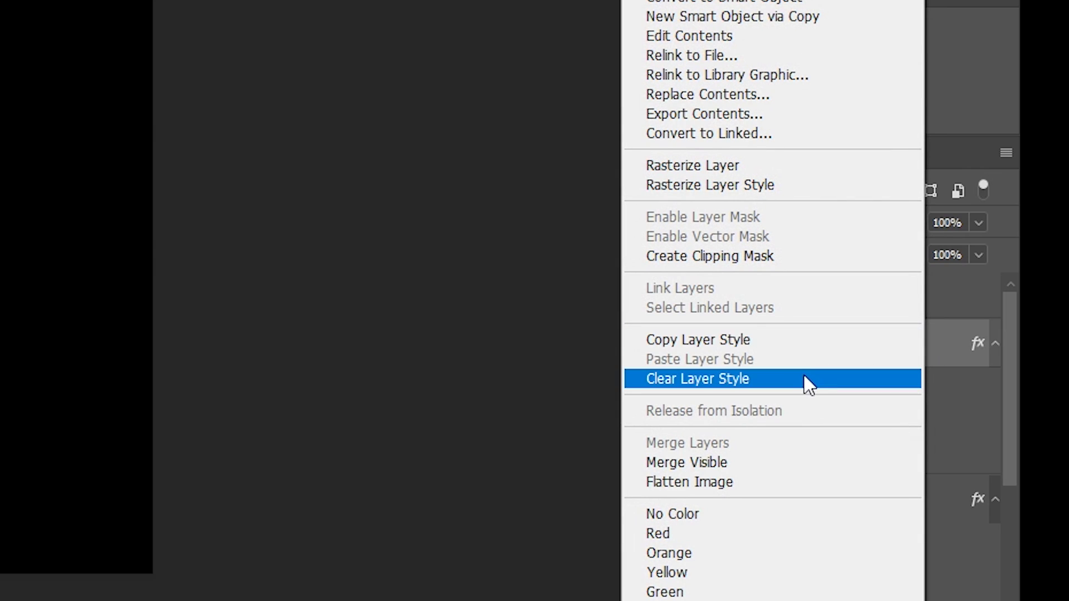
left_click(777, 344)
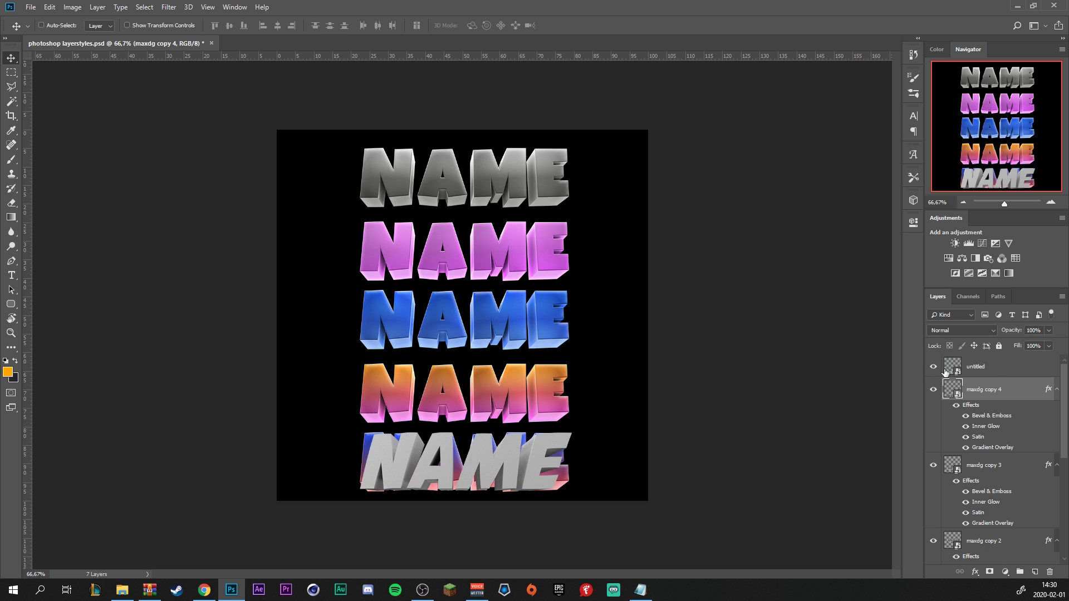
right_click(865, 304)
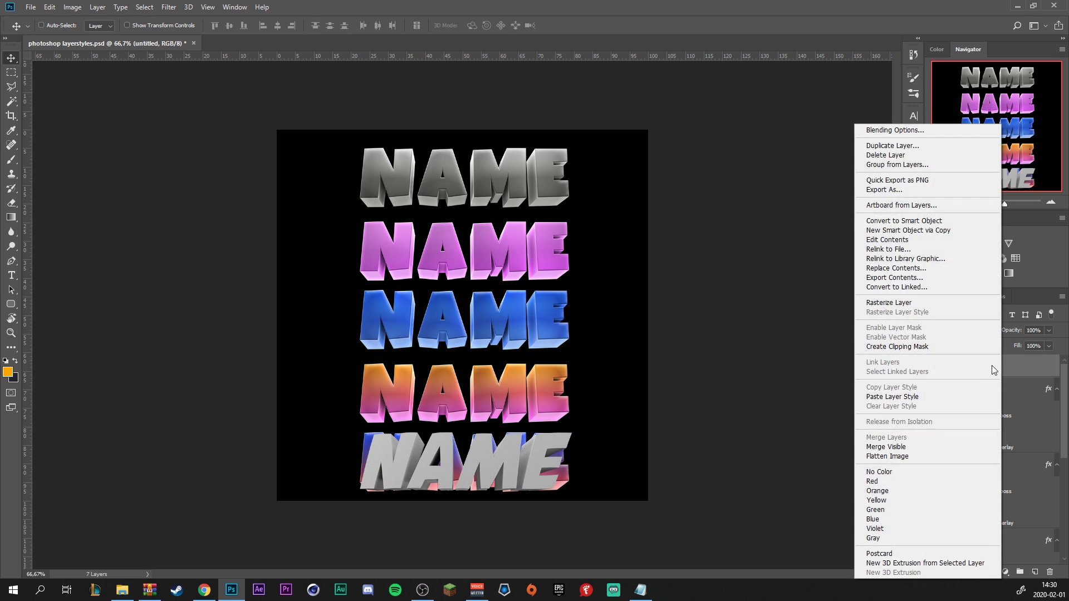
left_click(924, 396)
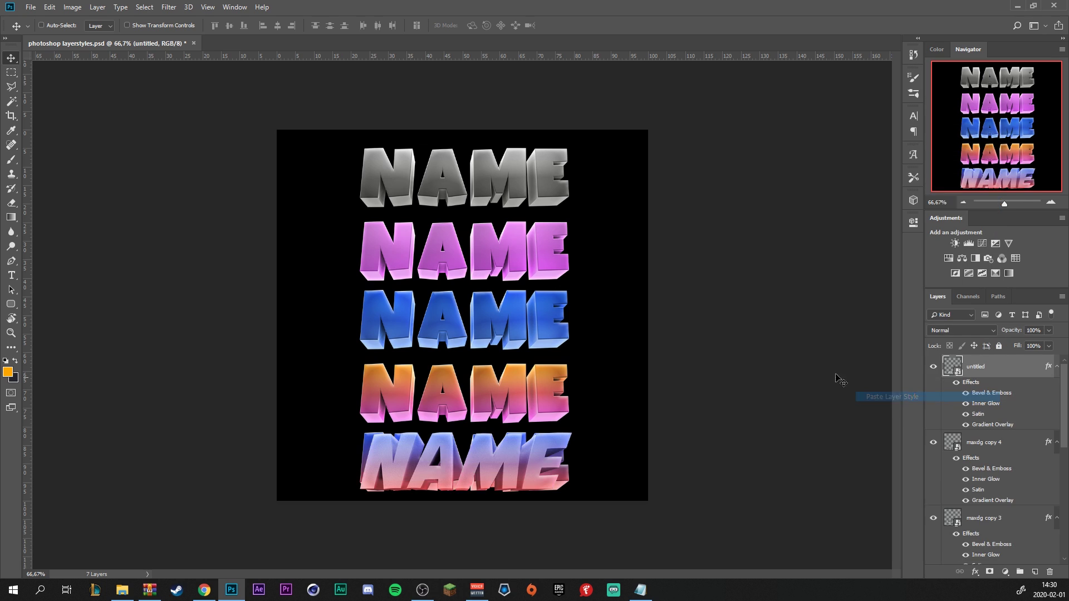
- Hide the maxdg copy 4 layer and move the untitled NAME text slightly to the left on the canvas
left_click(933, 442)
left_click_drag(538, 477, 522, 449)
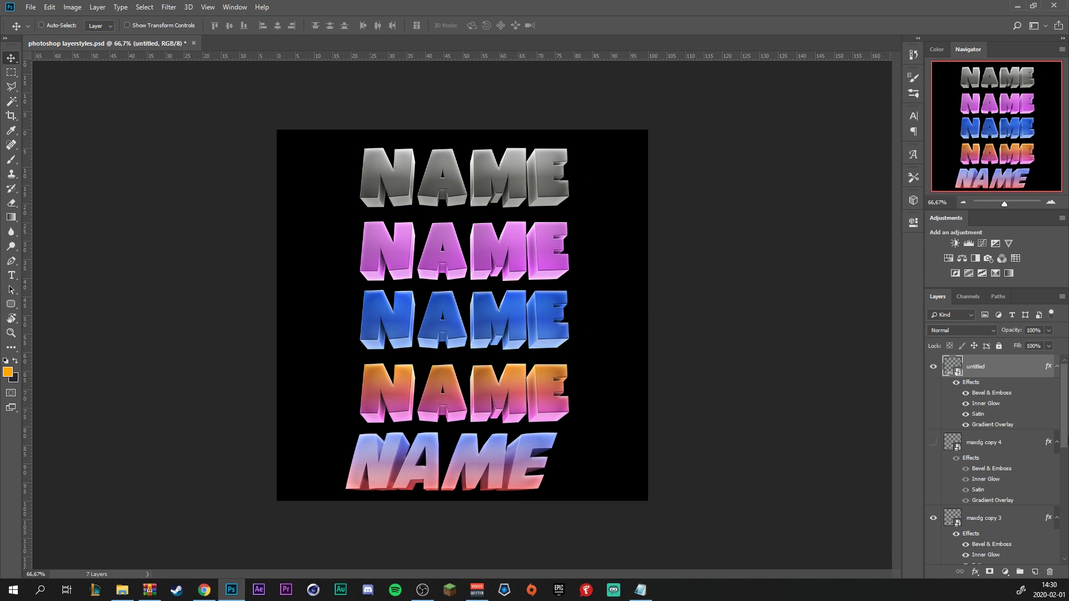
double_click(988, 370)
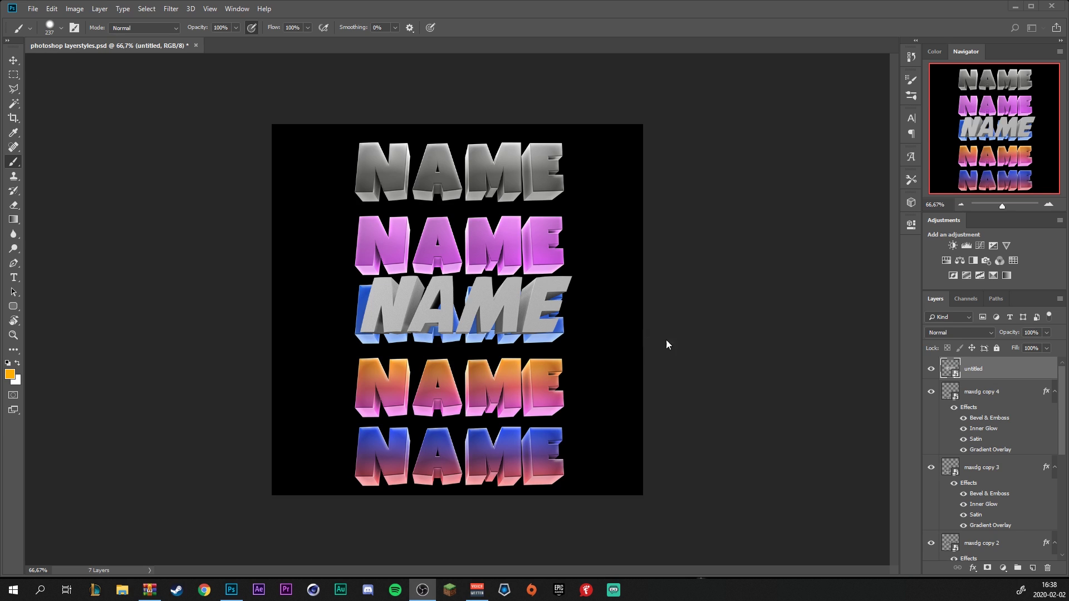
- Find the maxdg copy layer, copy its layer style and paste it onto the untitled layer
scroll(1039, 464, "down", 3)
left_click(930, 428)
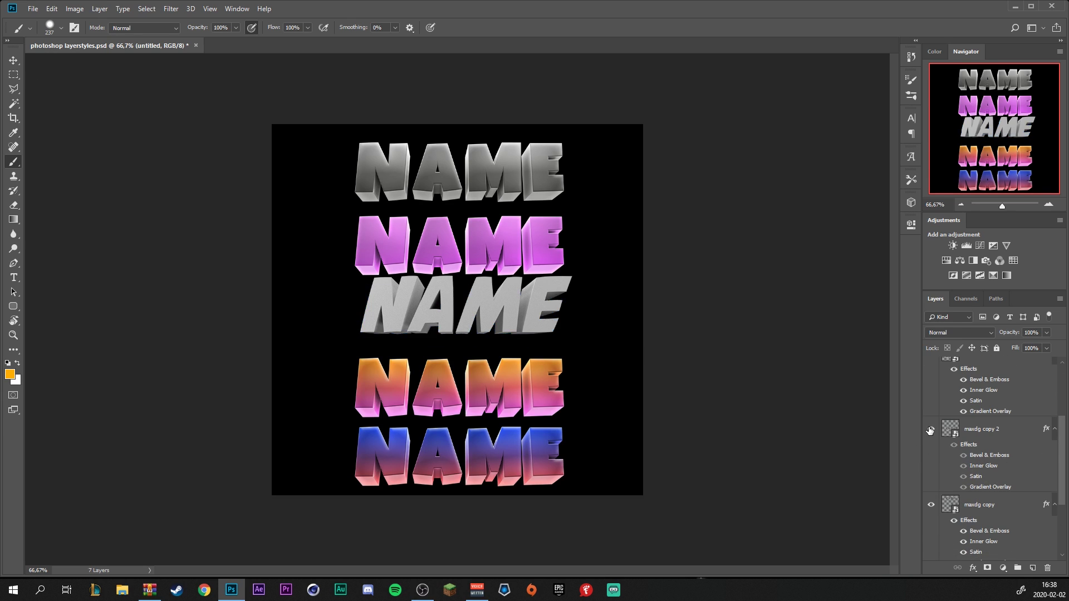
left_click(931, 428)
left_click(930, 504)
right_click(981, 504)
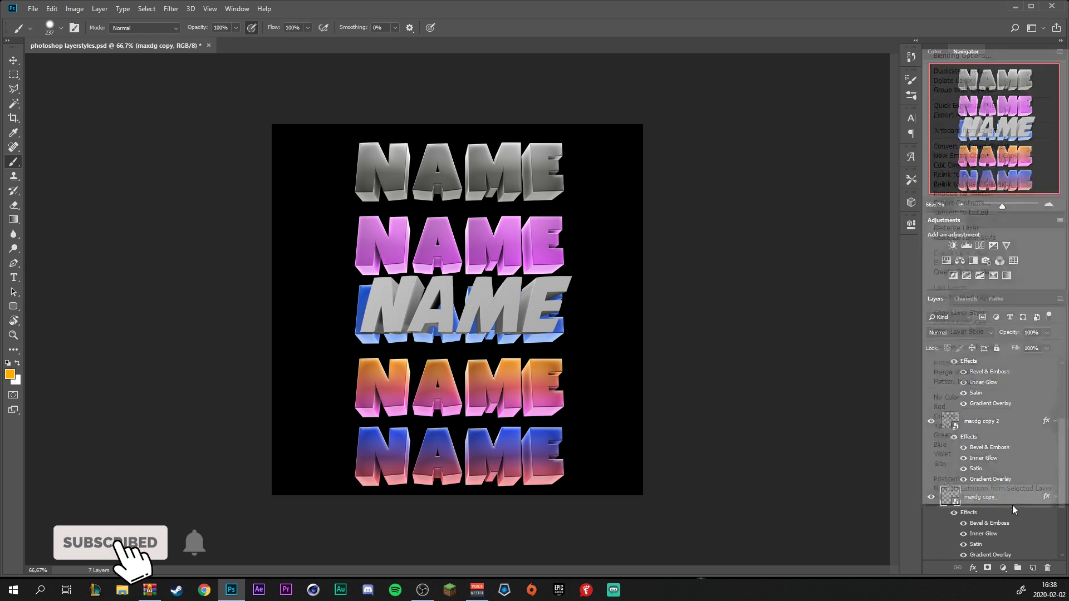
left_click(973, 315)
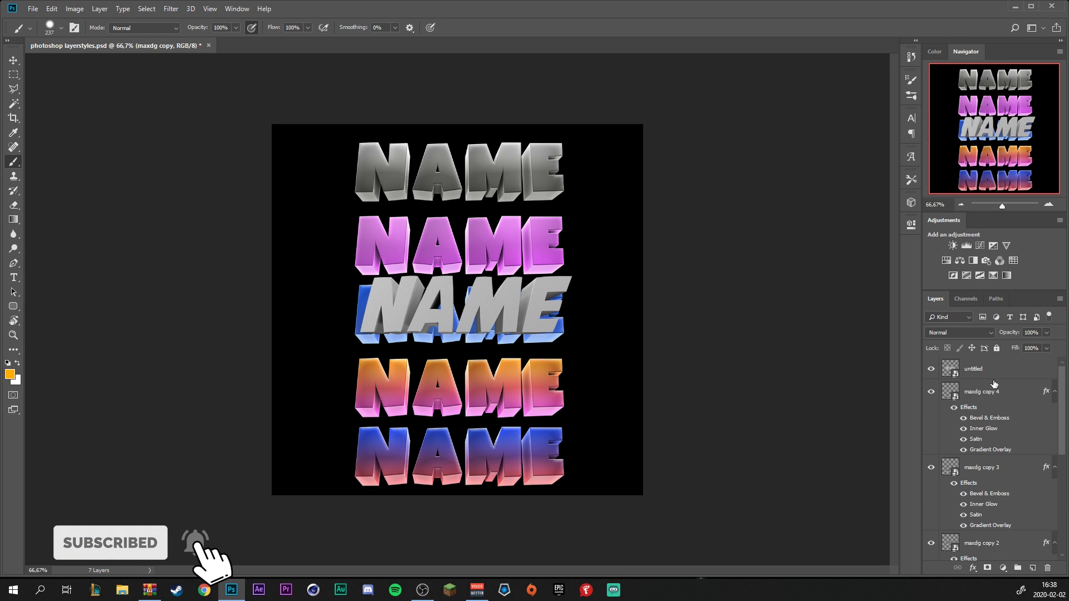
right_click(995, 384)
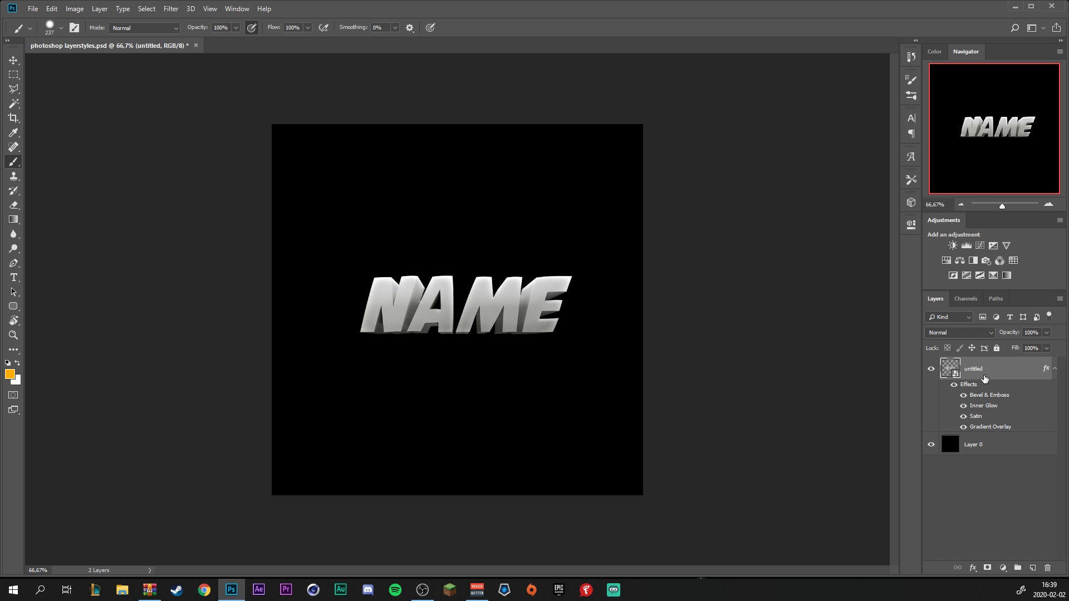
- Add a Photo Filter adjustment with Warming Filter (85) at 100% density, clipped to the untitled layer
left_click(996, 570)
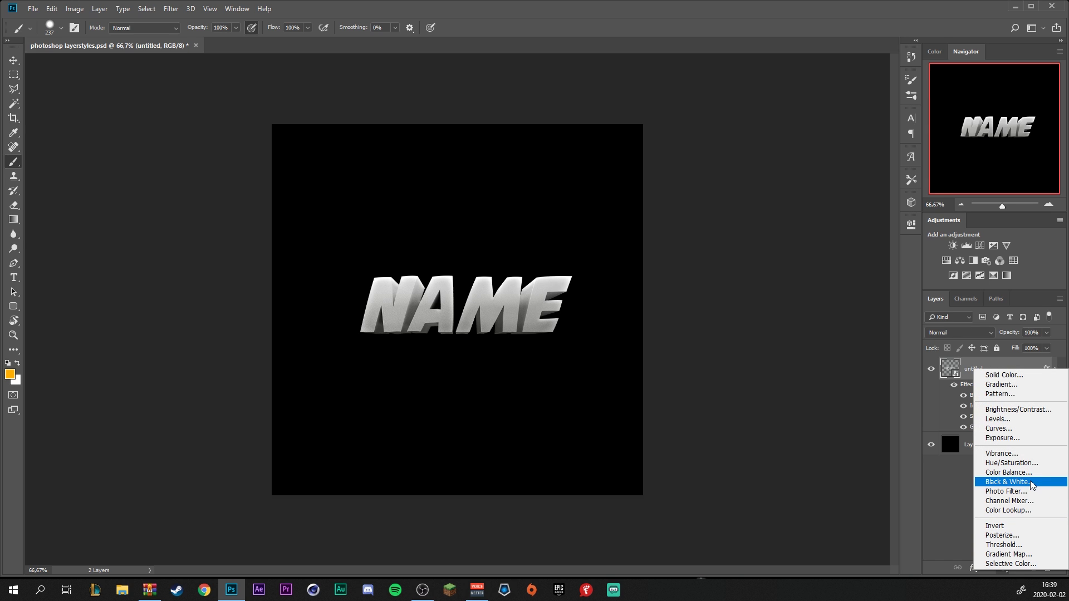
left_click(996, 495)
left_click_drag(805, 304, 963, 315)
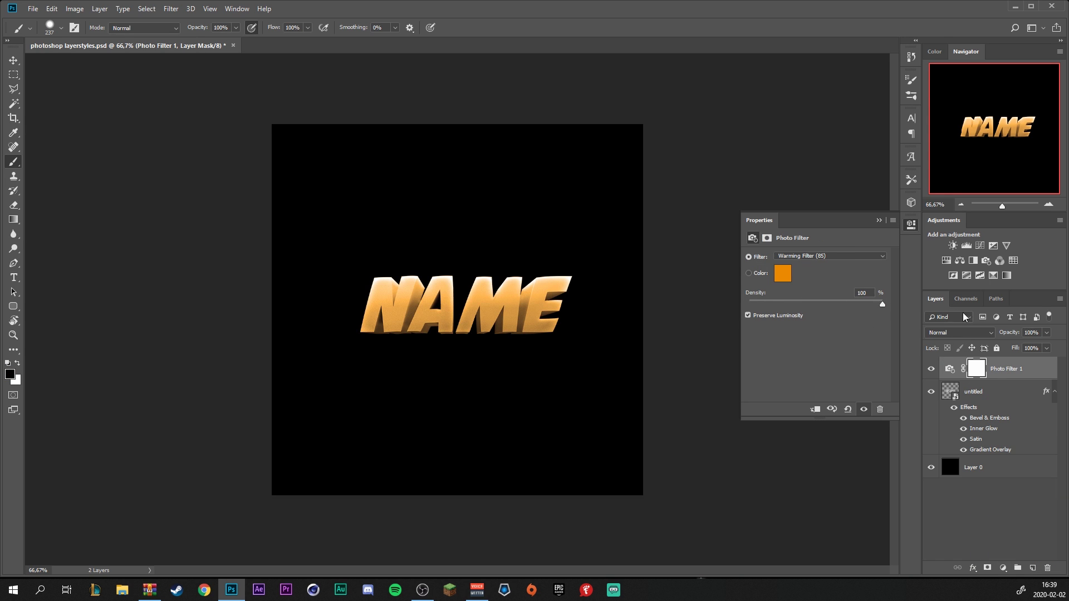
left_click(879, 220)
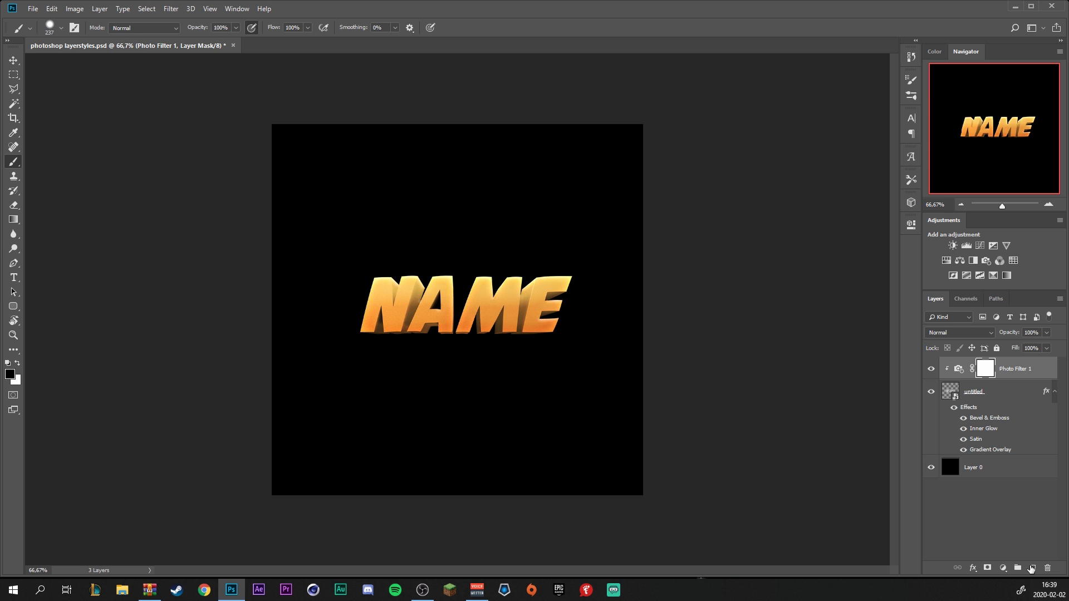
- Add a new layer above the photo filter, make it a clipping mask and brush orange over the whole NAME text
left_click(1033, 568)
right_click(1001, 369)
left_click(912, 321)
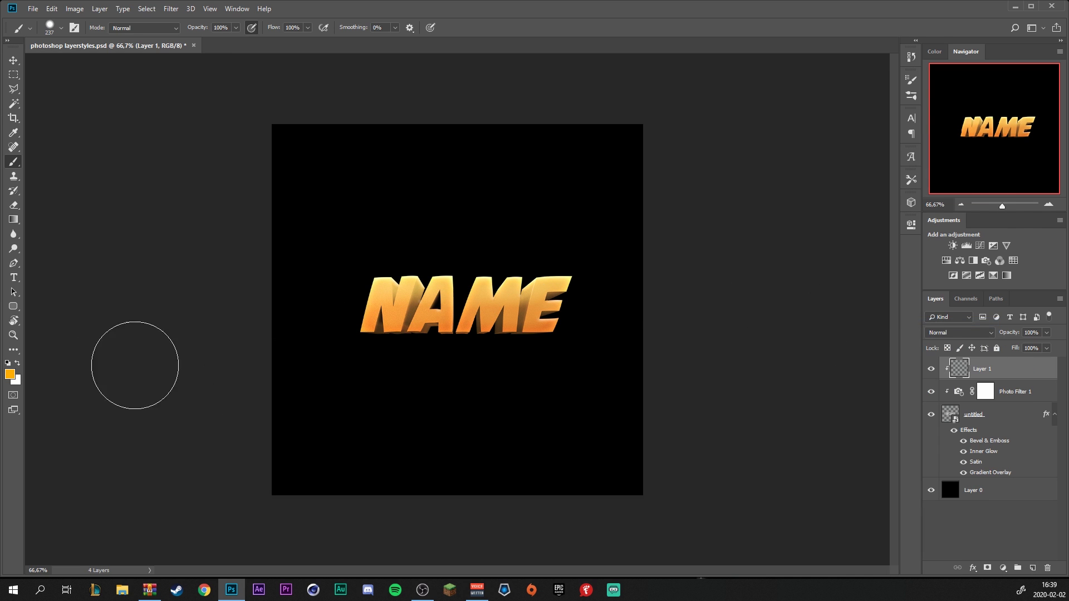
left_click_drag(404, 306, 351, 295)
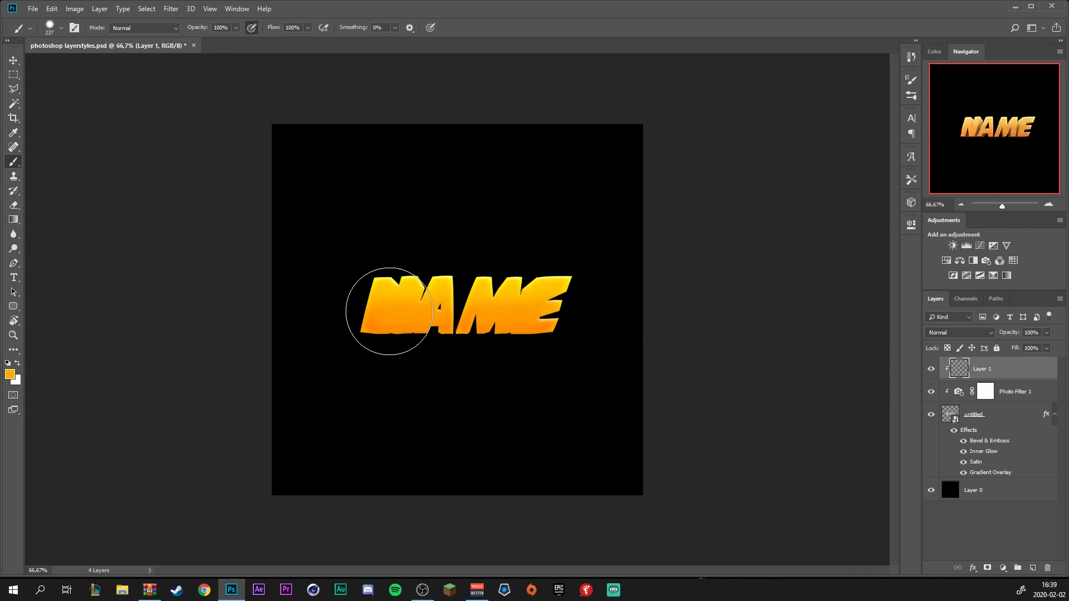
- Set the orange painted layer's blend mode to Color Dodge and its fill to 18%
left_click(949, 334)
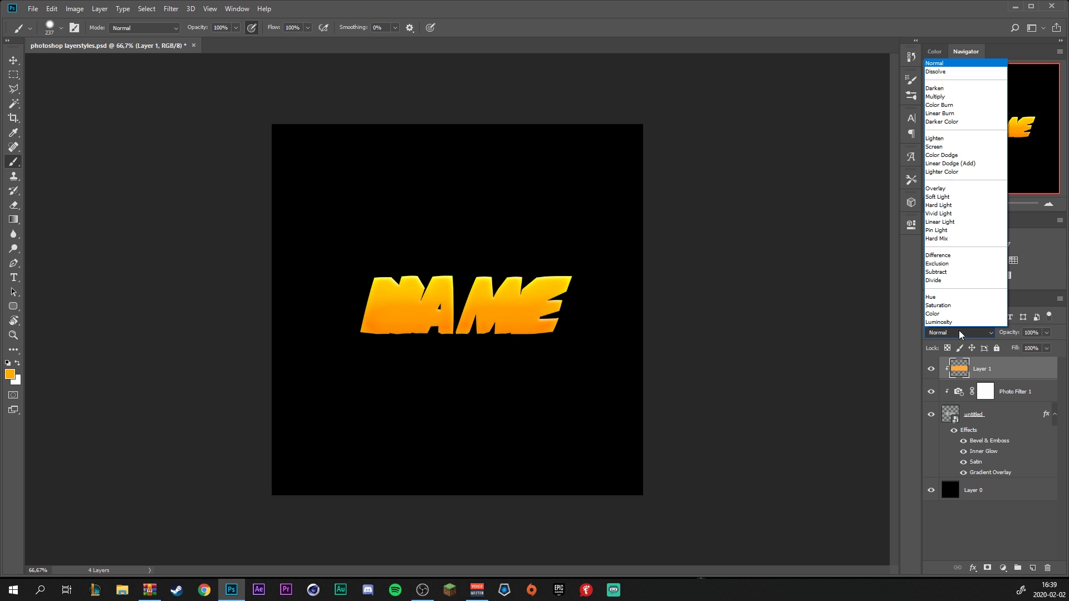
left_click(954, 157)
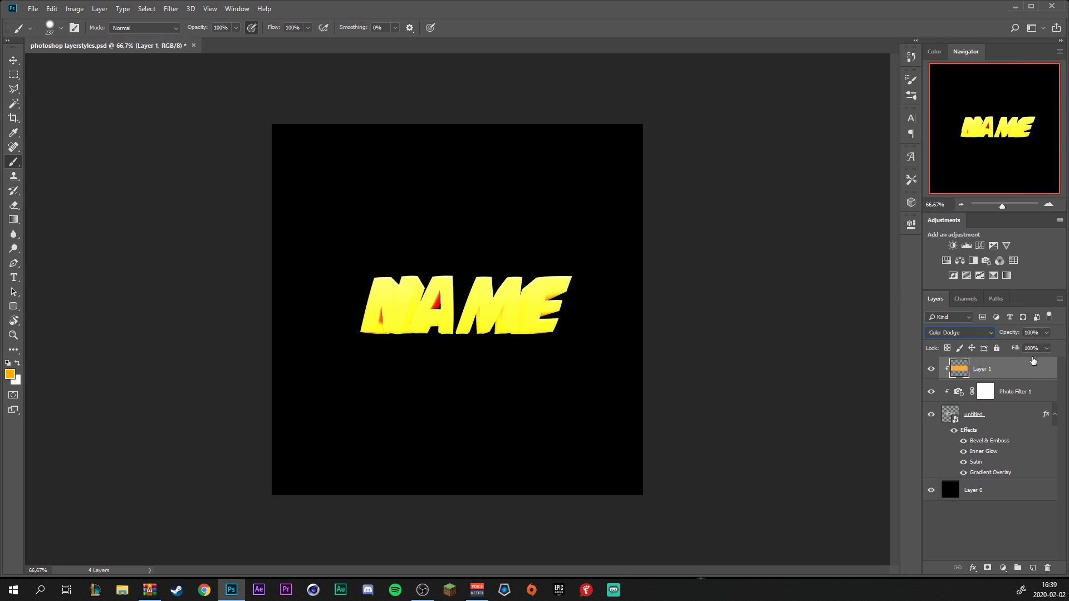
left_click(1045, 349)
left_click_drag(1046, 360, 1005, 362)
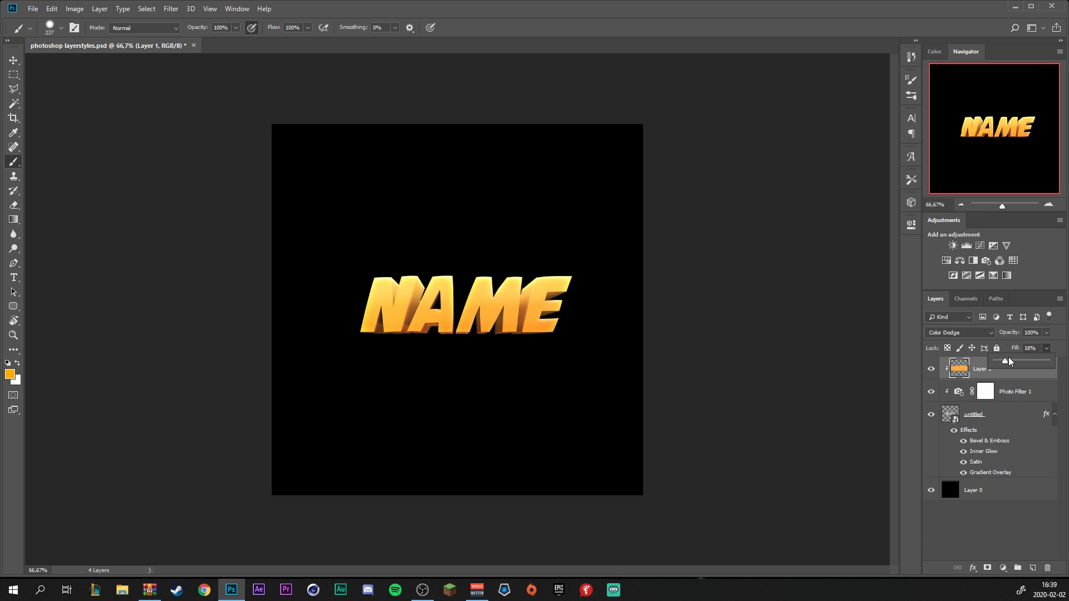